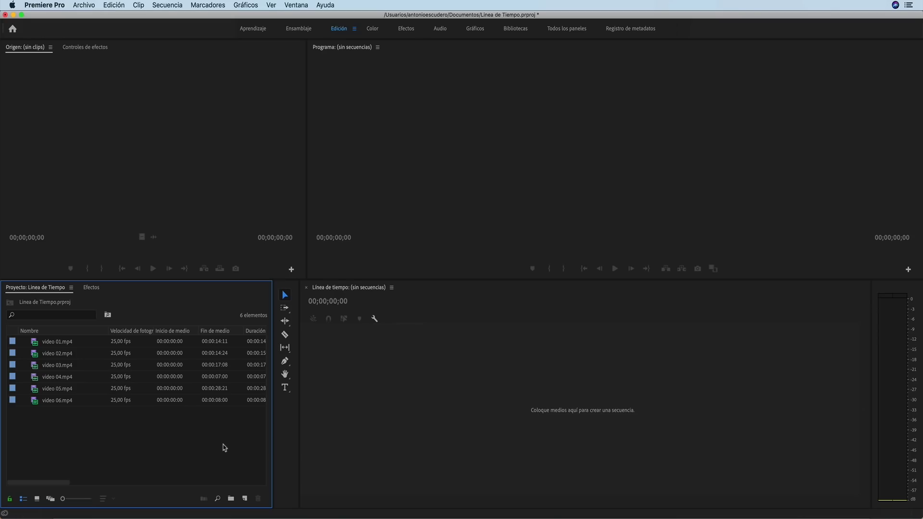
Step: Activate the empty timeline and open the Project panel's New Item menu
{"action": "left_click", "coordinate": [456, 376]}
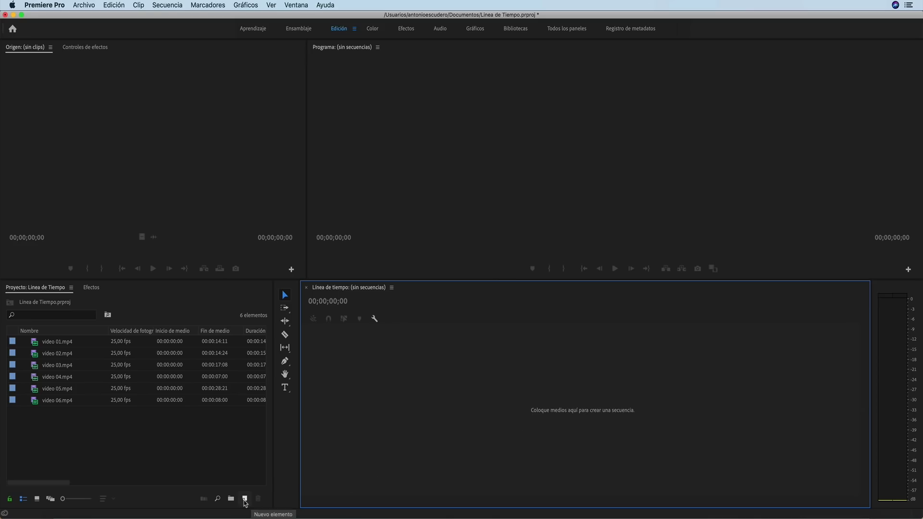
{"action": "left_click", "coordinate": [244, 499]}
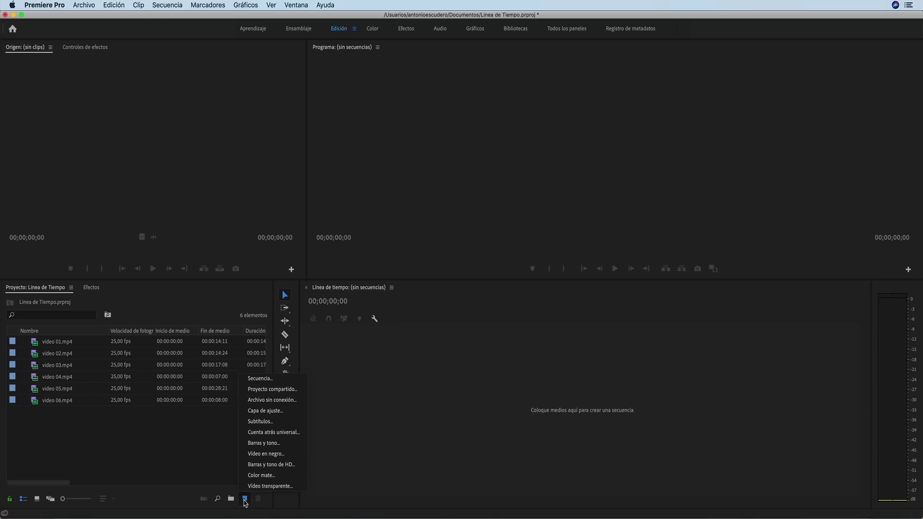
Step: Create an AVCHD 1080p25 sequence named 'Diccionario de Premiere'
{"action": "left_click", "coordinate": [262, 380]}
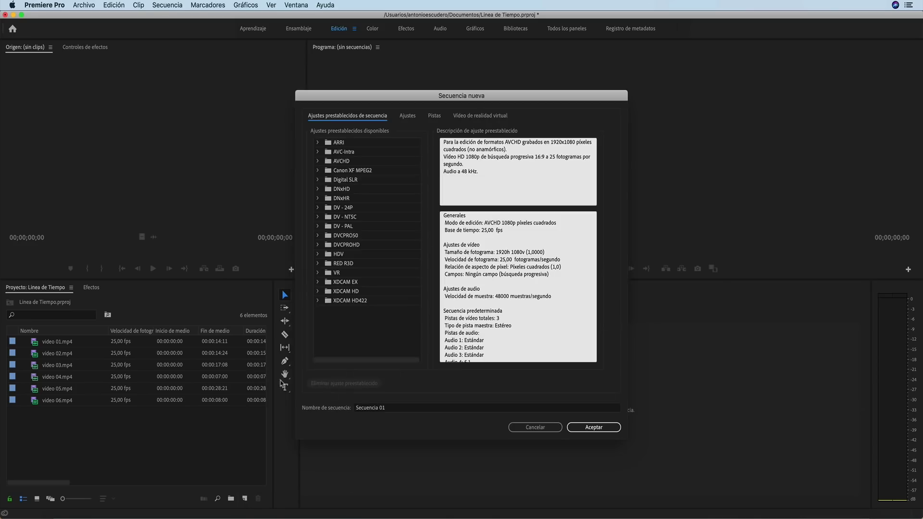
{"action": "left_click", "coordinate": [318, 162]}
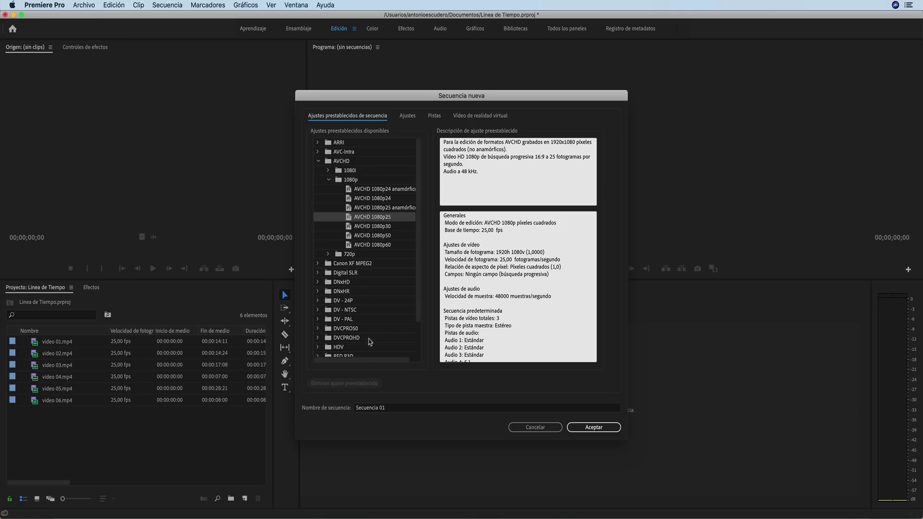
{"action": "left_click", "coordinate": [378, 407]}
{"action": "key", "text": "BackSpace"}
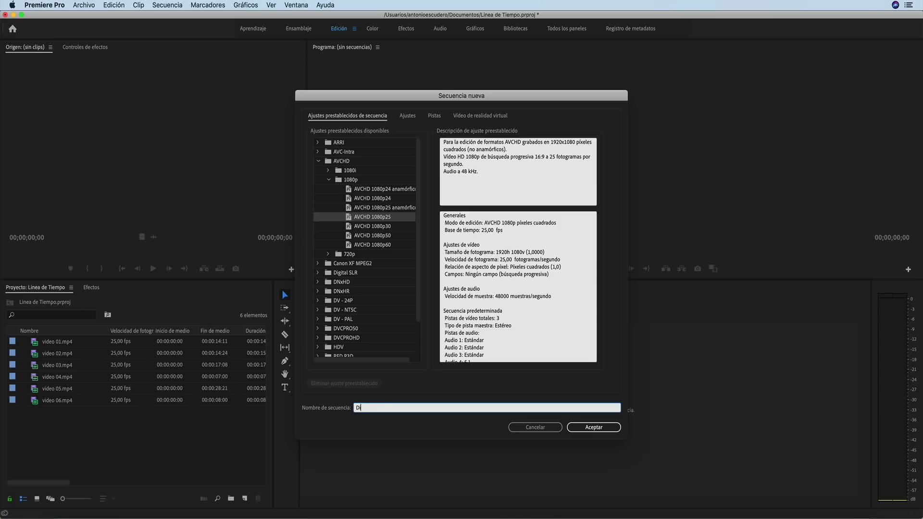
{"action": "left_click", "coordinate": [594, 427]}
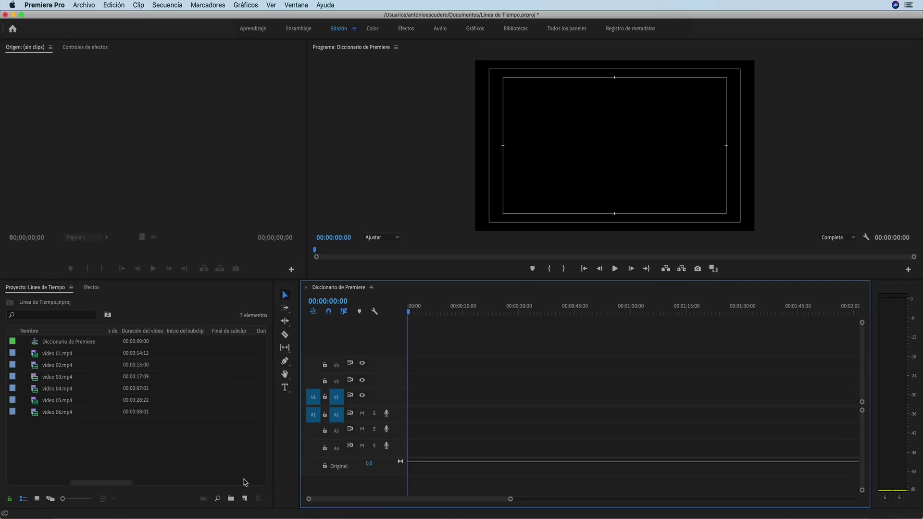
Step: Place video 01 and video 03 on V1, with video 02 on V2 between them
{"action": "left_click", "coordinate": [42, 357]}
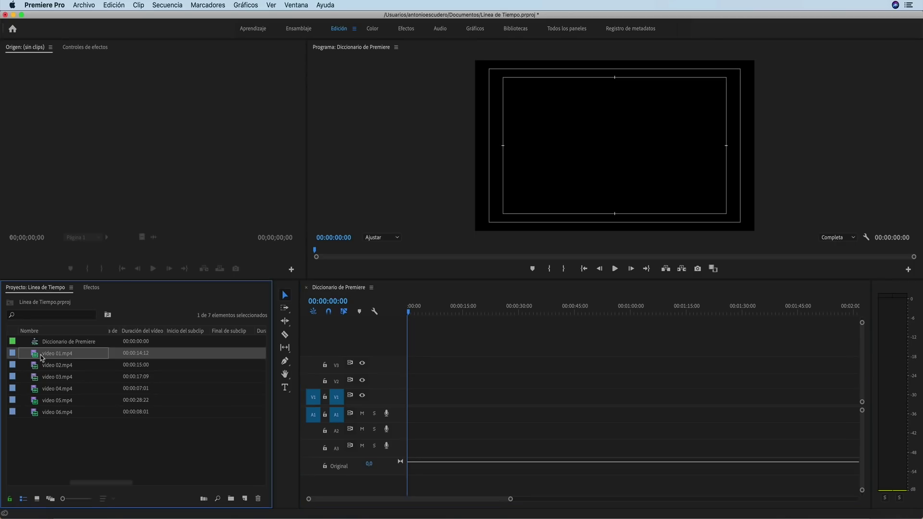
{"action": "left_click_drag", "start_coordinate": [42, 357], "coordinate": [411, 404]}
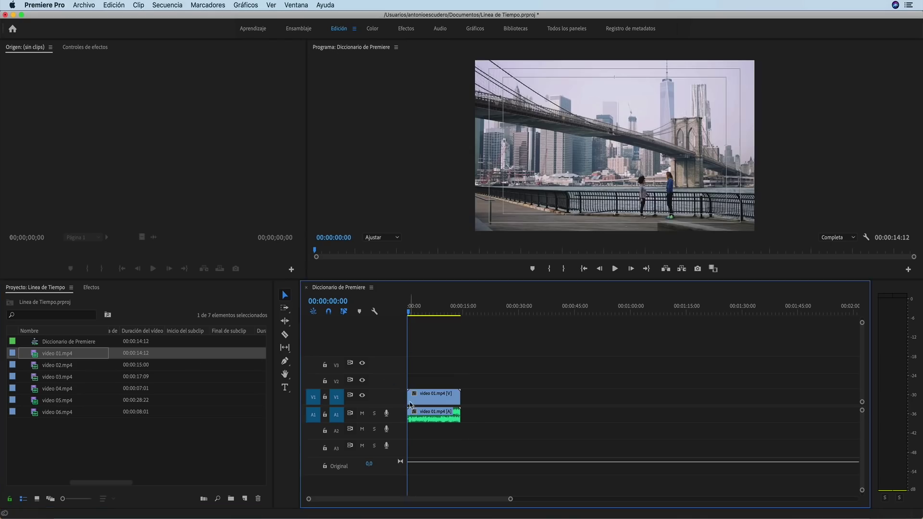
{"action": "left_click_drag", "start_coordinate": [57, 365], "coordinate": [466, 393]}
{"action": "left_click_drag", "start_coordinate": [57, 376], "coordinate": [522, 396]}
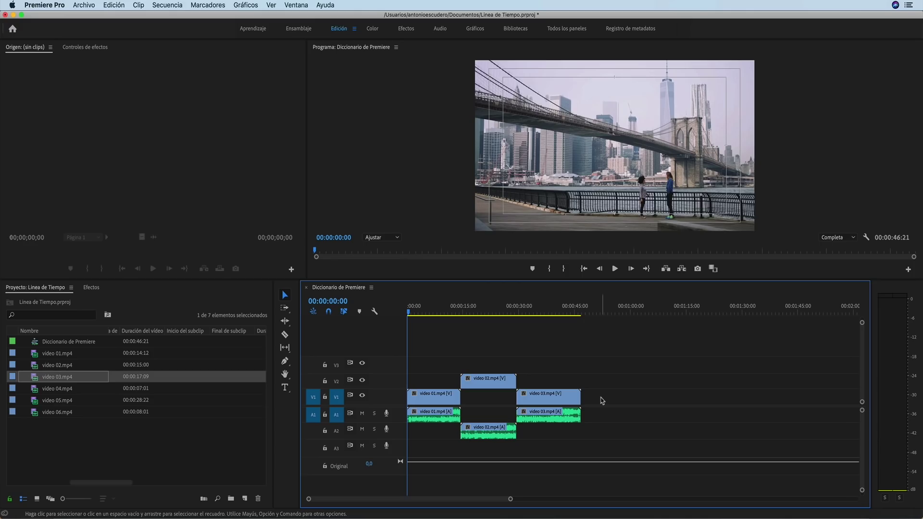
Step: Maximize the timeline panel with the ` key, then restore it to normal size
{"action": "left_click", "coordinate": [602, 401]}
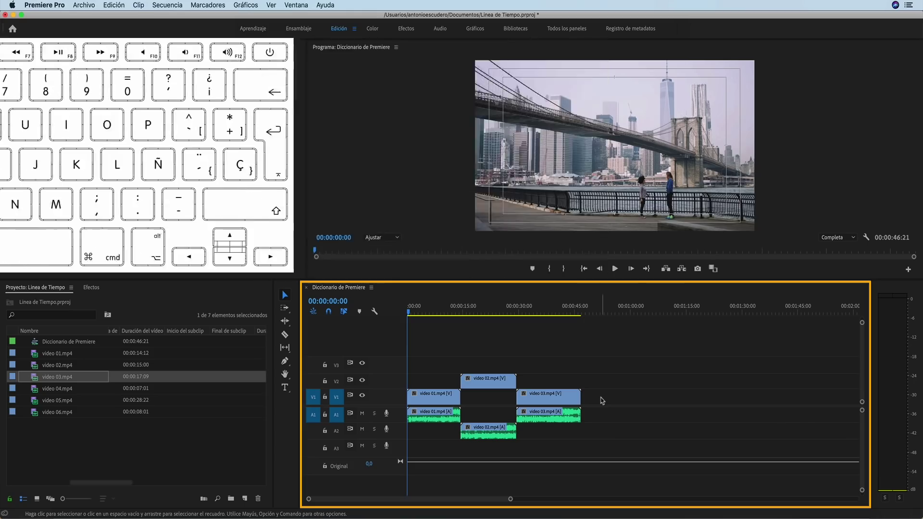
{"action": "key", "text": "grave"}
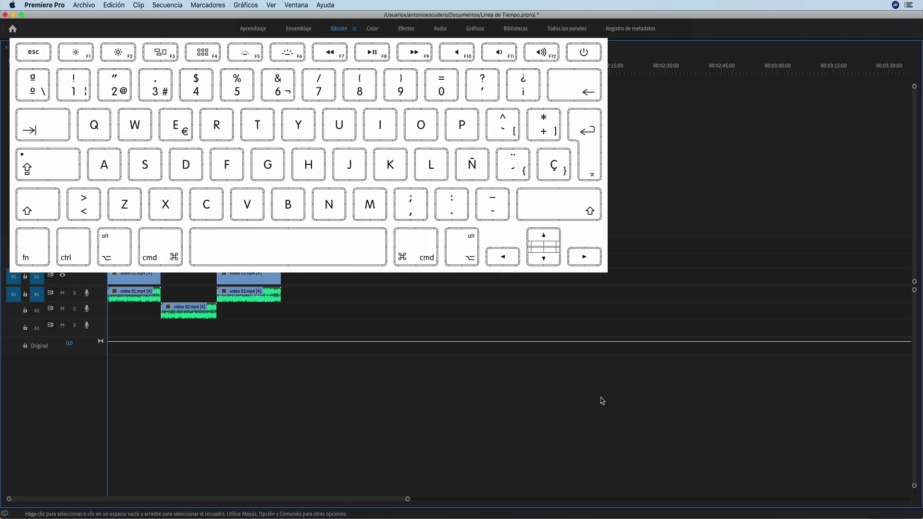
{"action": "key", "text": "grave"}
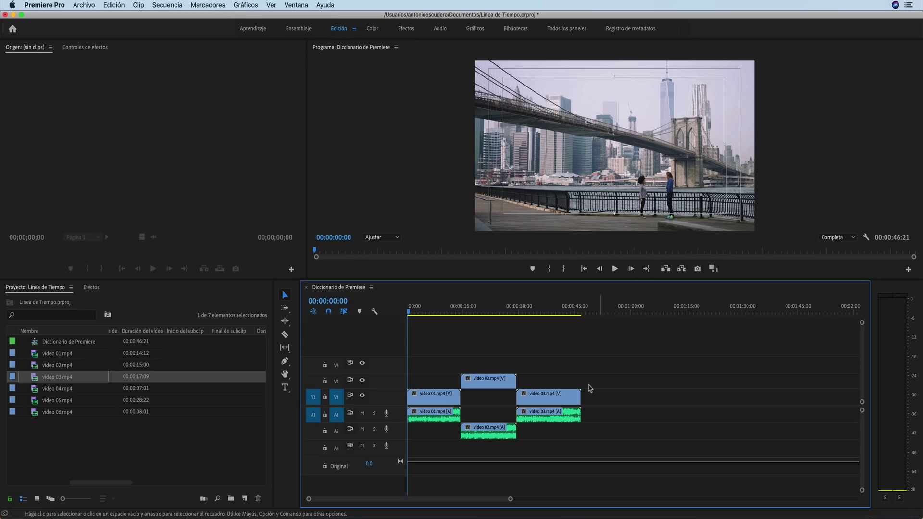
Step: Maximize the Timeline panel with Ventana > Maximizar fotograma
{"action": "left_click", "coordinate": [296, 6]}
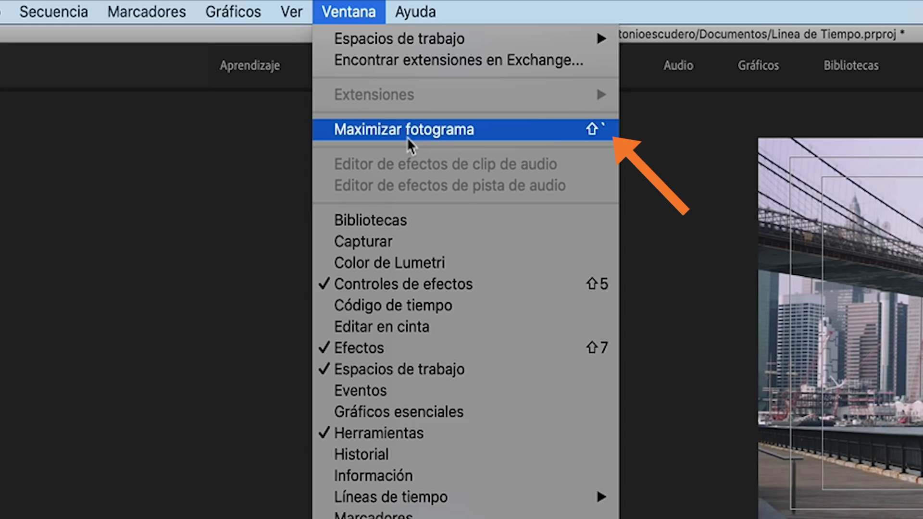
{"action": "left_click", "coordinate": [407, 137]}
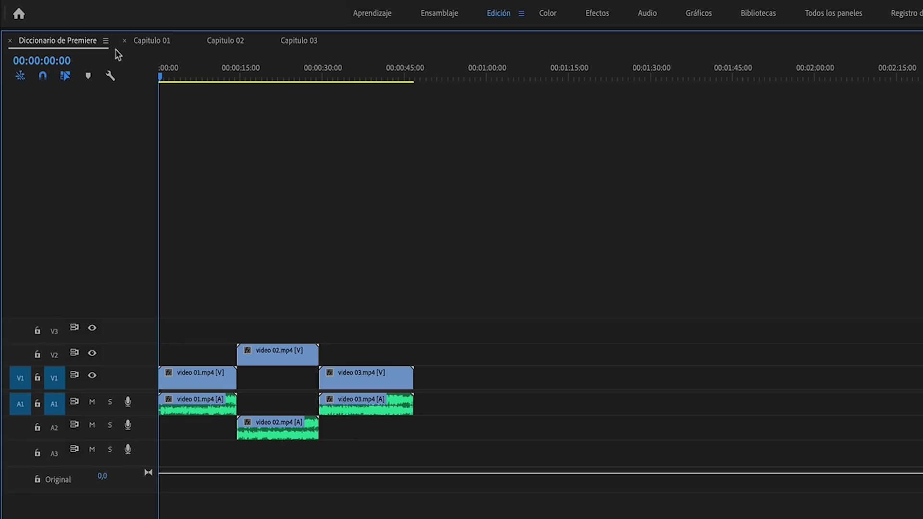
Step: Browse the Capitulo 01–03 tabs and move Capitulo 03 next to Diccionario de Premiere
{"action": "left_click", "coordinate": [149, 43]}
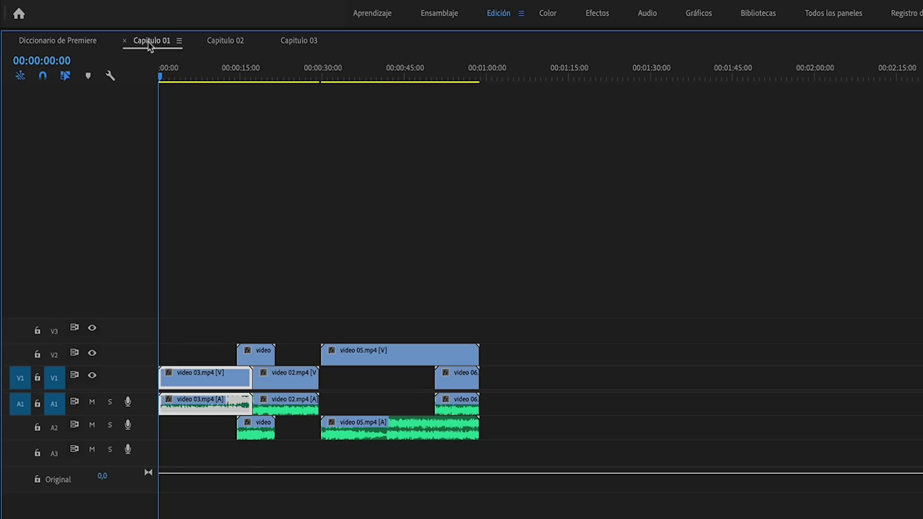
{"action": "left_click", "coordinate": [225, 42]}
{"action": "left_click", "coordinate": [302, 44]}
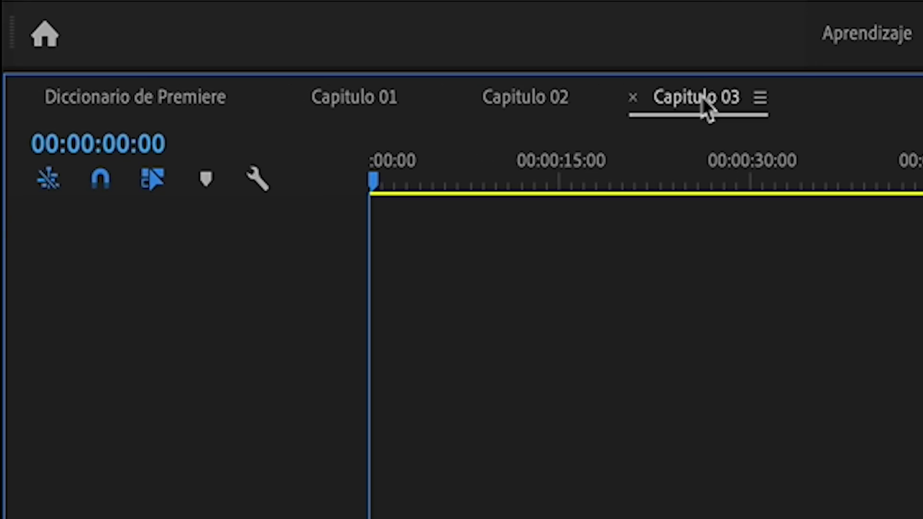
{"action": "left_click_drag", "start_coordinate": [701, 95], "coordinate": [328, 116]}
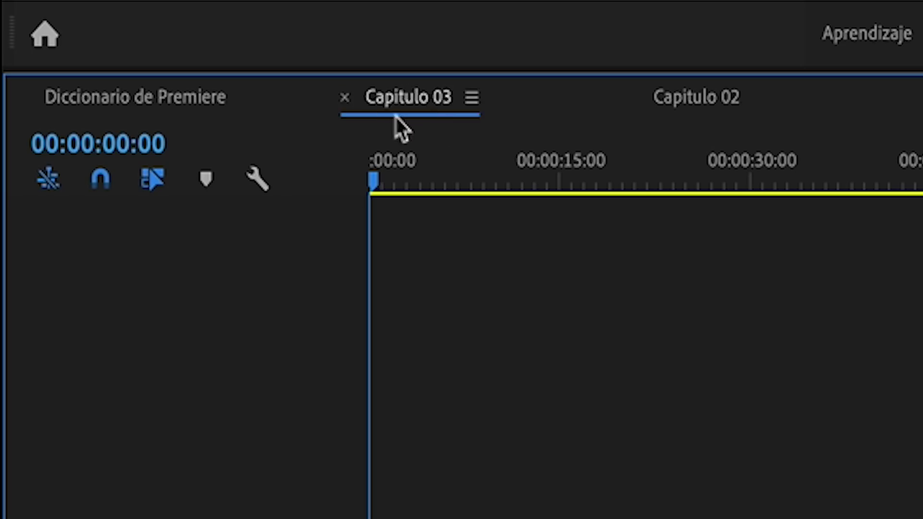
{"action": "left_click", "coordinate": [160, 102]}
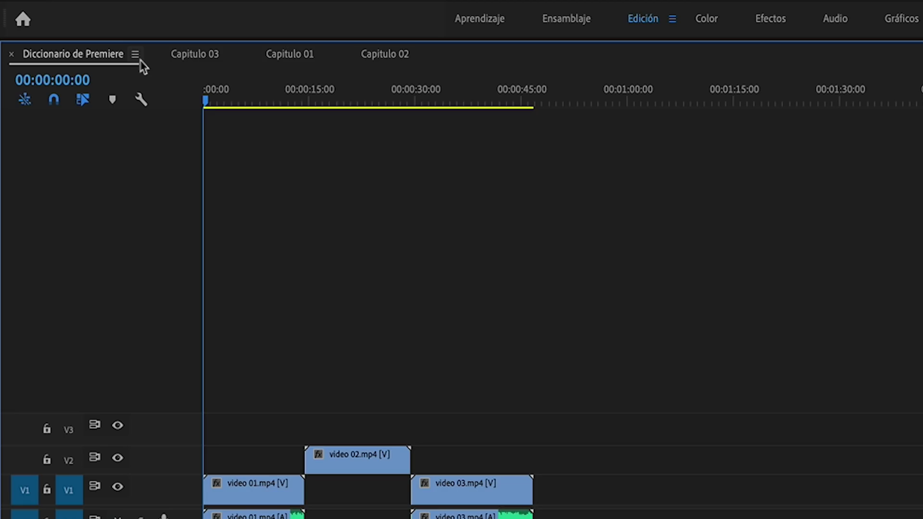
{"action": "left_click", "coordinate": [136, 55]}
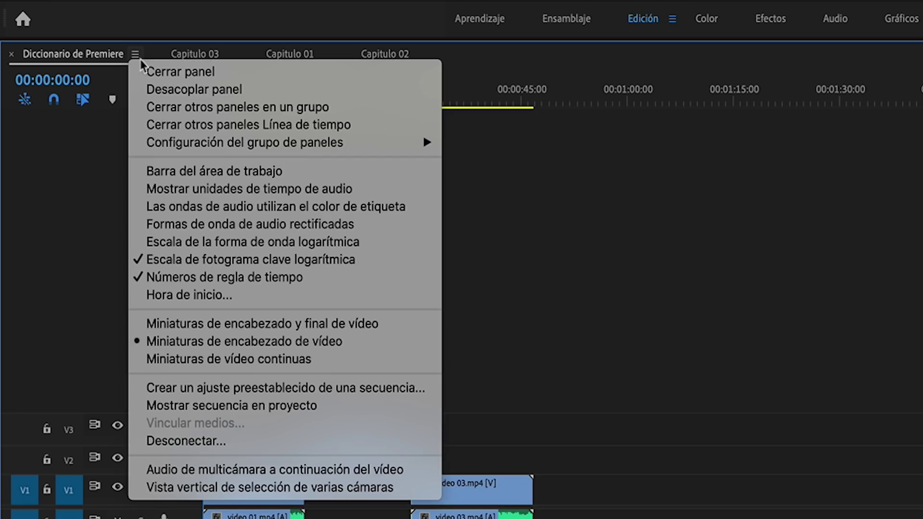
{"action": "key", "text": "Escape"}
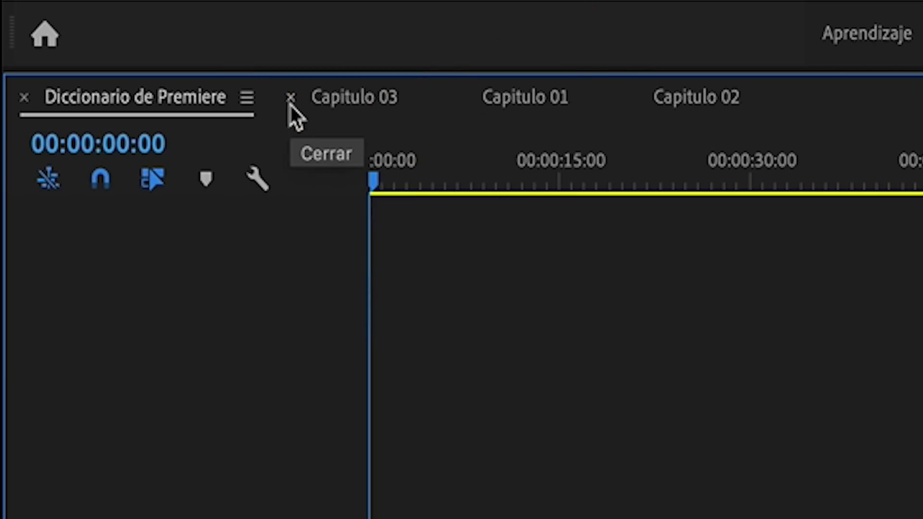
Step: Close the three Capitulo sequence tabs, then reopen Capitulo 01 and 02 from the project
{"action": "left_click", "coordinate": [289, 102]}
{"action": "left_click", "coordinate": [290, 103]}
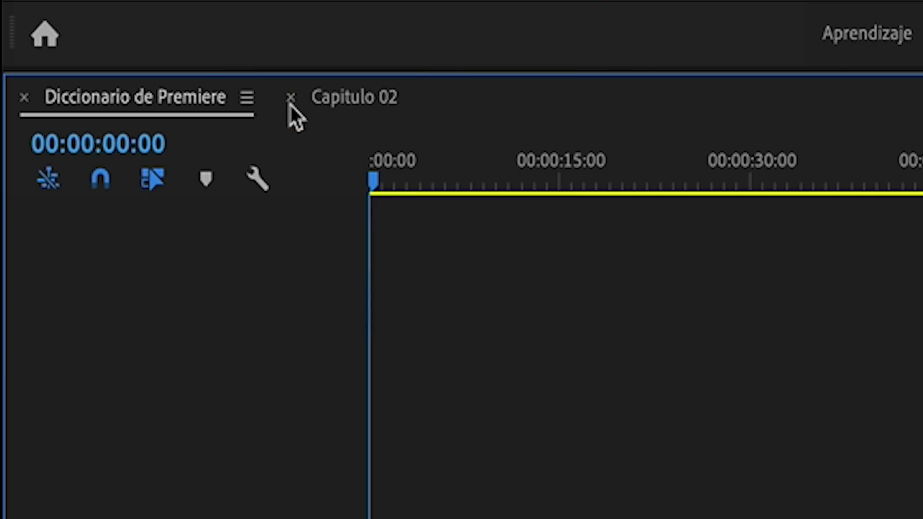
{"action": "left_click", "coordinate": [289, 103]}
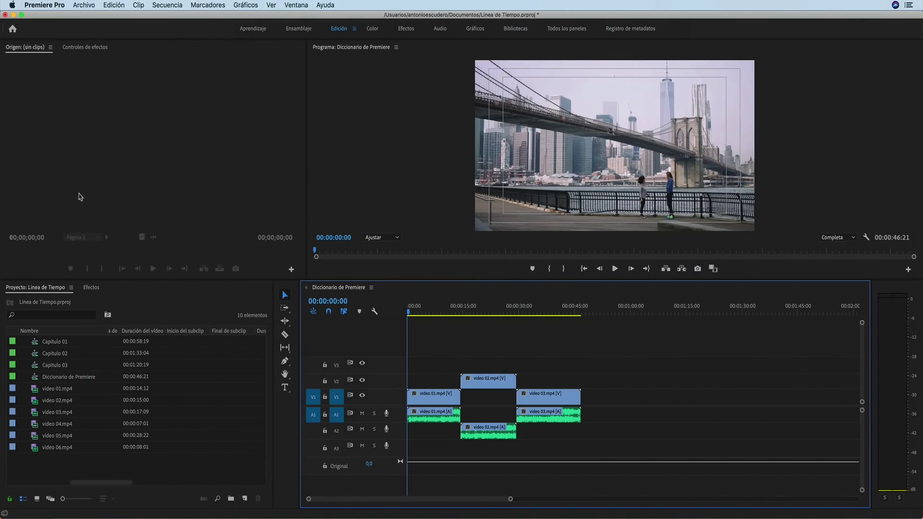
{"action": "double_click", "coordinate": [54, 343]}
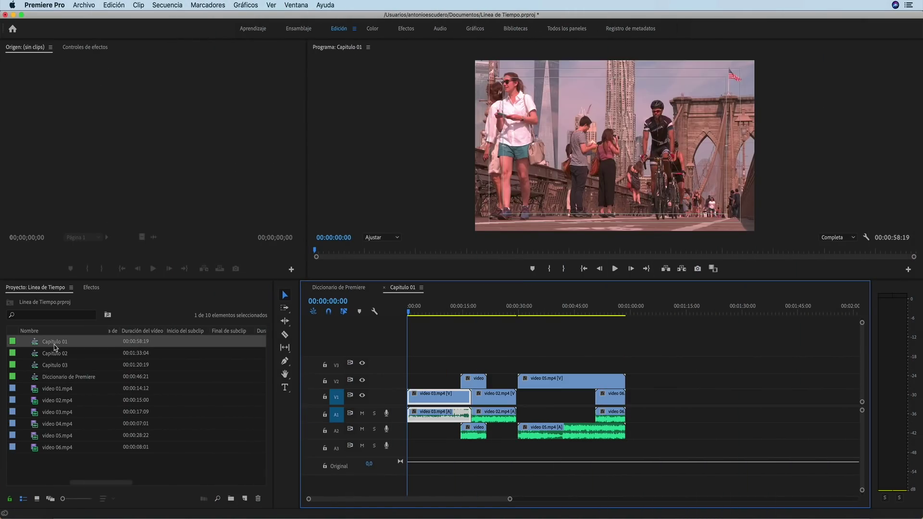
{"action": "double_click", "coordinate": [54, 353]}
{"action": "left_click", "coordinate": [55, 366]}
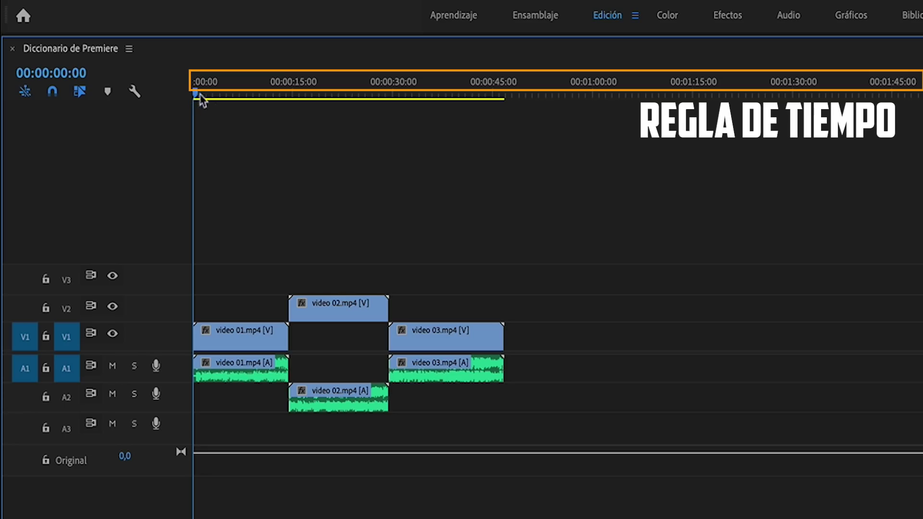
Step: Scrub the playhead along the ruler, leaving it at 00:00:08:15 in video 01
{"action": "left_click_drag", "start_coordinate": [196, 99], "coordinate": [352, 105]}
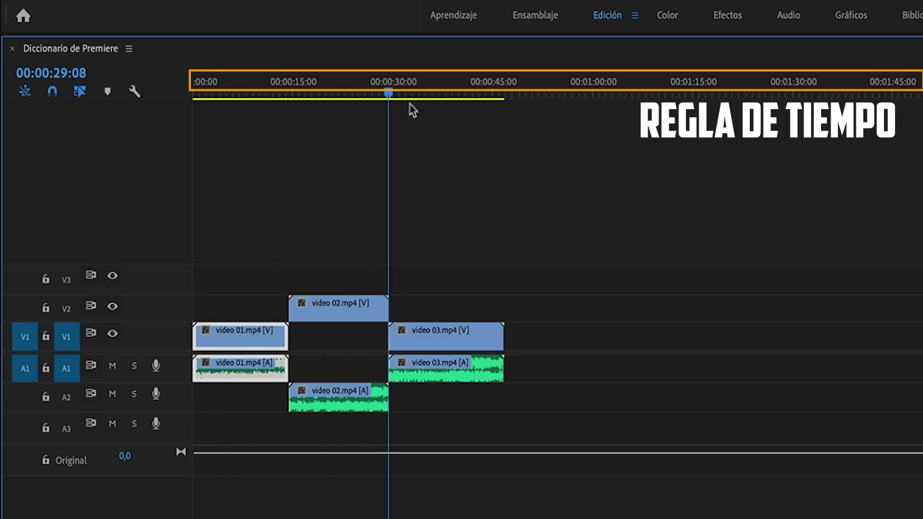
{"action": "mouse_move", "coordinate": [352, 105]}
{"action": "left_mouse_down"}
{"action": "mouse_move", "coordinate": [264, 134]}
{"action": "mouse_move", "coordinate": [551, 317]}
{"action": "mouse_move", "coordinate": [440, 328]}
{"action": "left_mouse_up"}
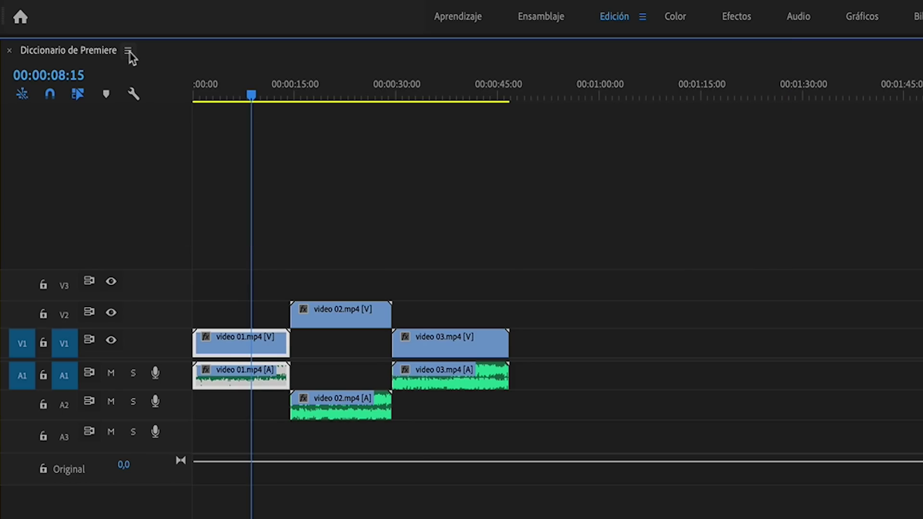
Step: Toggle audio time units on and back off so the ruler shows frame timecode
{"action": "left_click", "coordinate": [129, 52]}
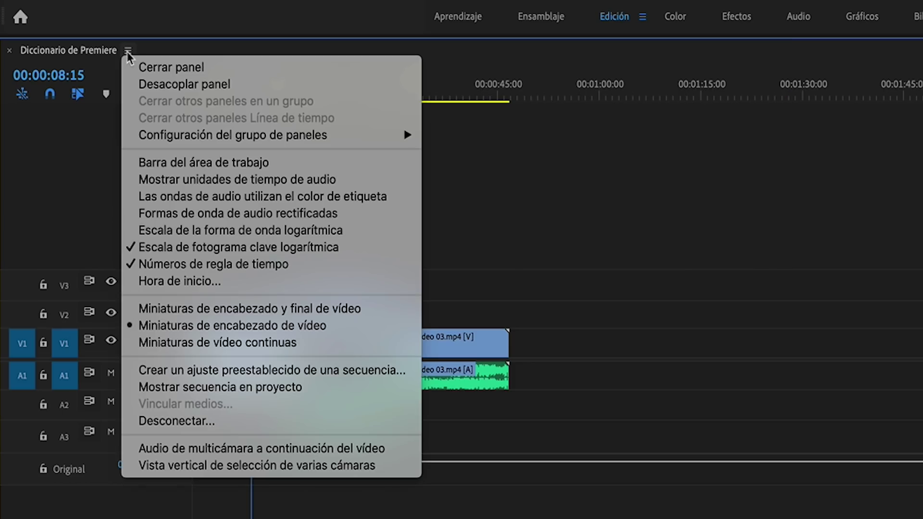
{"action": "left_click", "coordinate": [248, 185]}
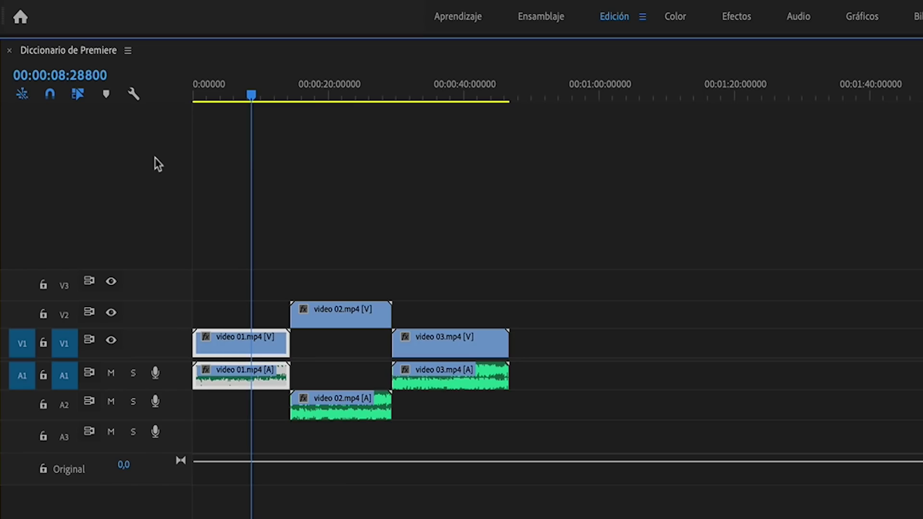
{"action": "left_click", "coordinate": [128, 50]}
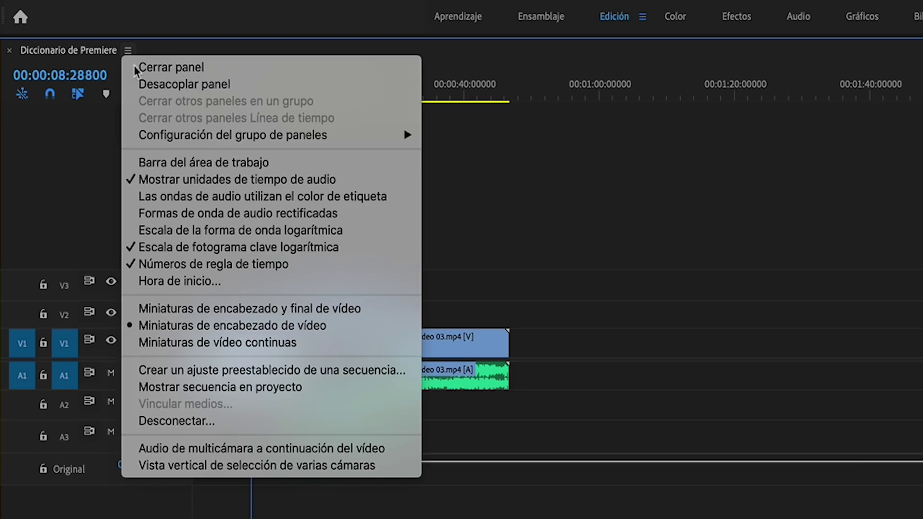
{"action": "left_click", "coordinate": [166, 180]}
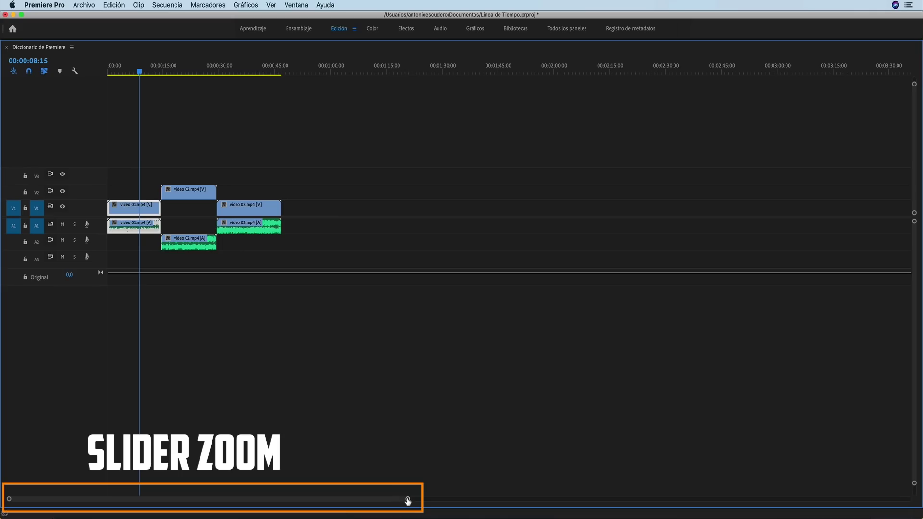
Step: Zoom the timeline in so roughly the first 20 seconds fill the view
{"action": "left_click_drag", "start_coordinate": [407, 499], "coordinate": [272, 509]}
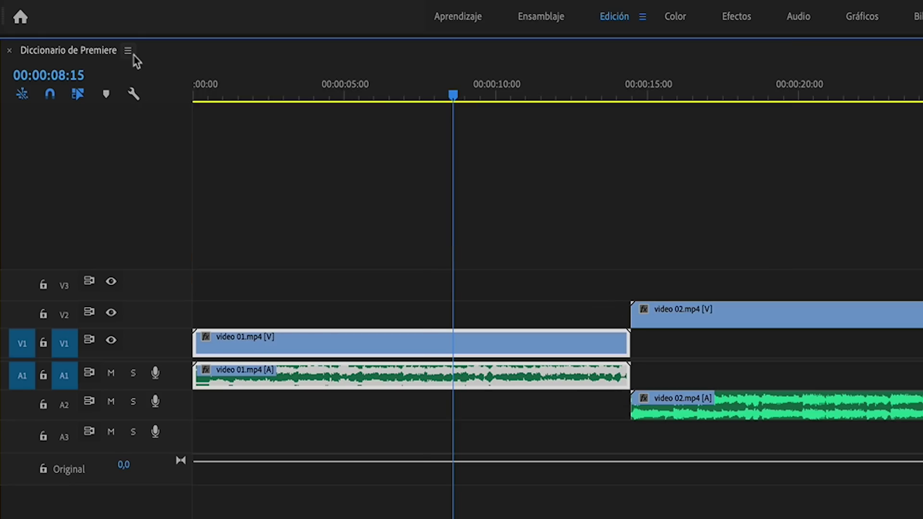
{"action": "left_click", "coordinate": [128, 51]}
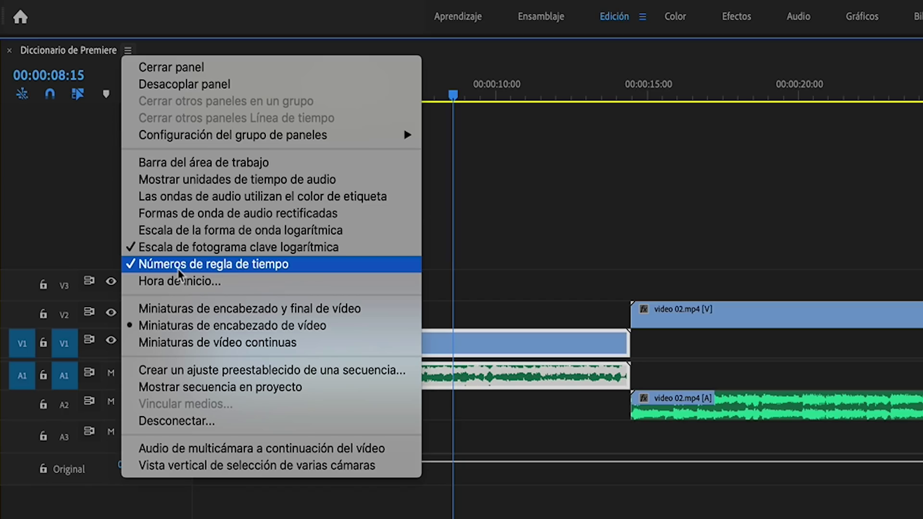
Step: Hide the ruler's time numbers with 'Números de regla de tiempo', then show them again
{"action": "left_click", "coordinate": [197, 266]}
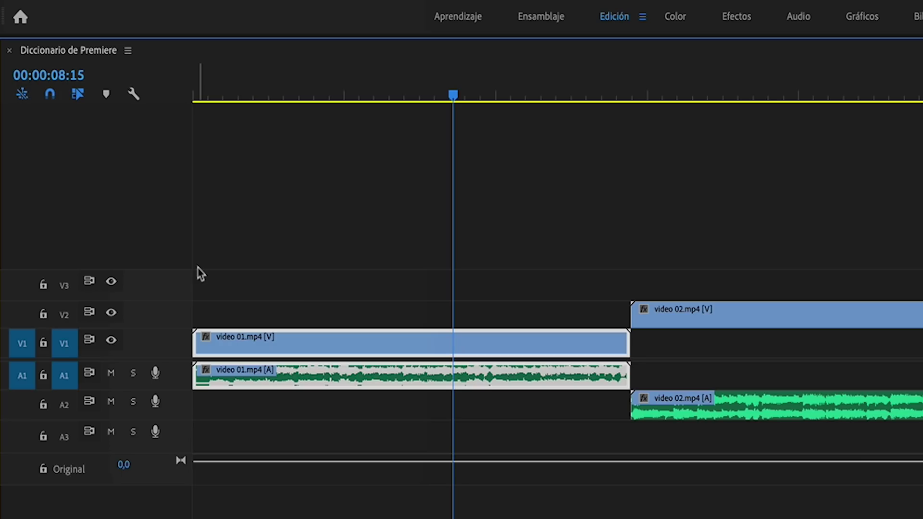
{"action": "left_click", "coordinate": [127, 51]}
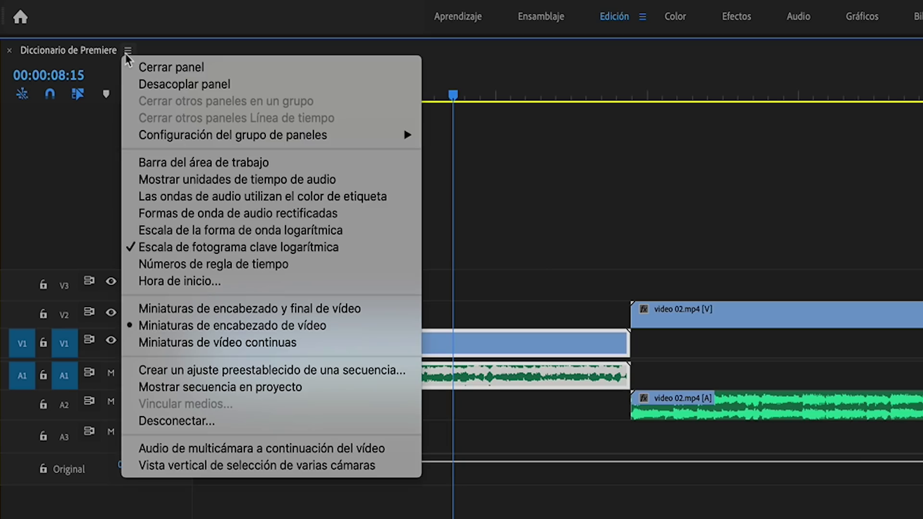
{"action": "left_click", "coordinate": [220, 267]}
Step: Return the playhead to 00:00:00:00 and open the 'Hora de inicio' settings
{"action": "left_click", "coordinate": [450, 99]}
{"action": "left_click_drag", "start_coordinate": [346, 101], "coordinate": [102, 137]}
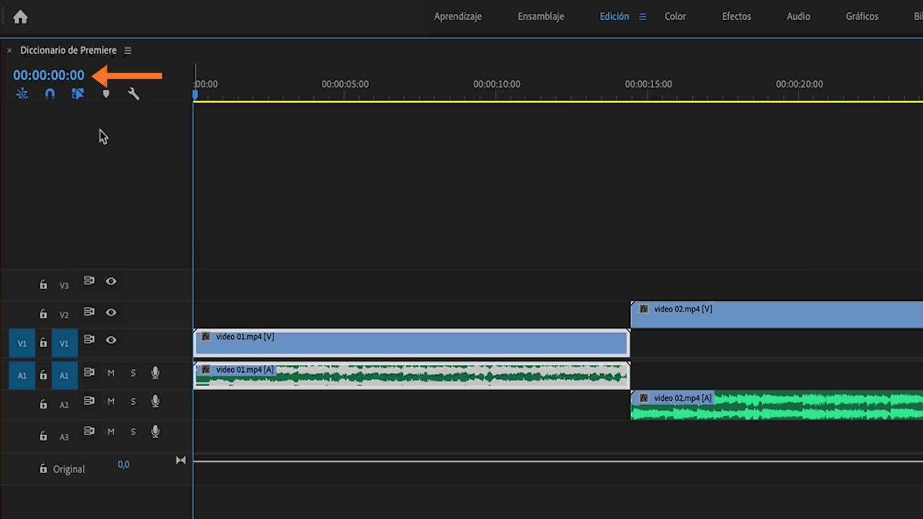
{"action": "left_click", "coordinate": [127, 51]}
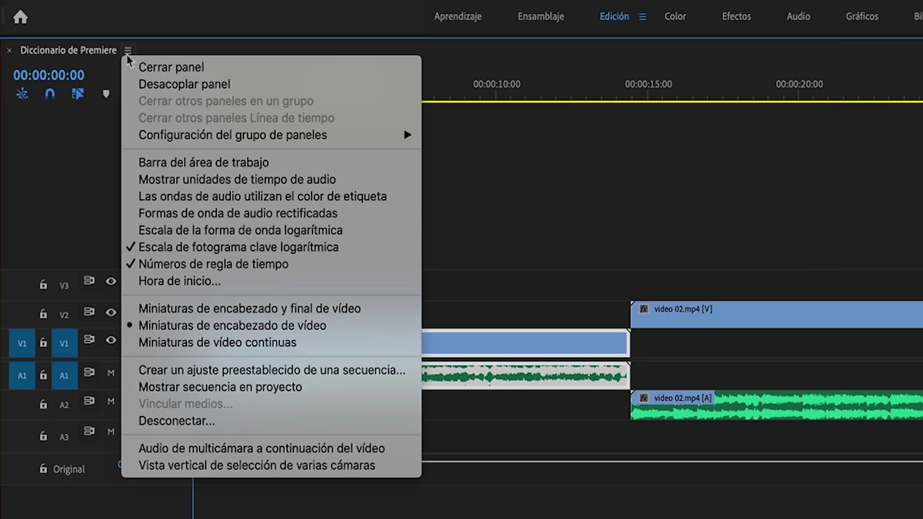
{"action": "left_click", "coordinate": [187, 285]}
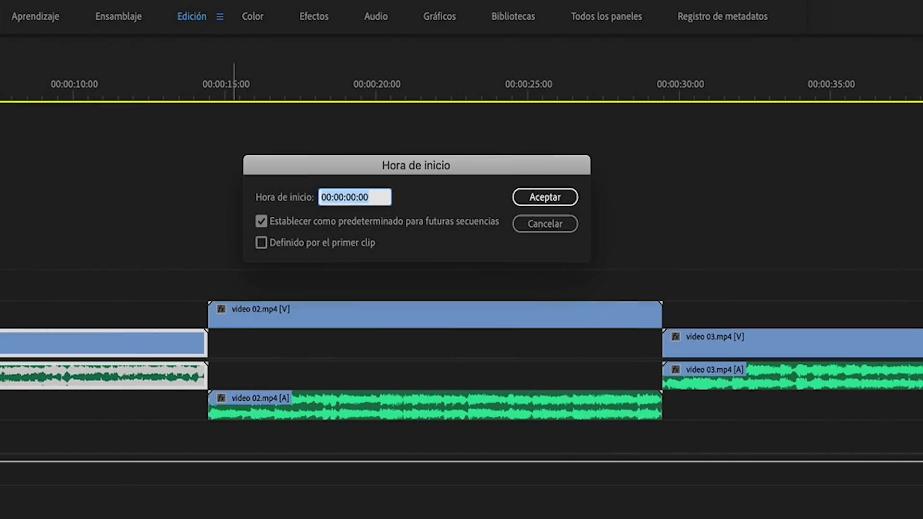
Step: Set a 00:00:05:10 start time, play briefly, then drag the playhead back to the start
{"action": "type", "text": "510"}
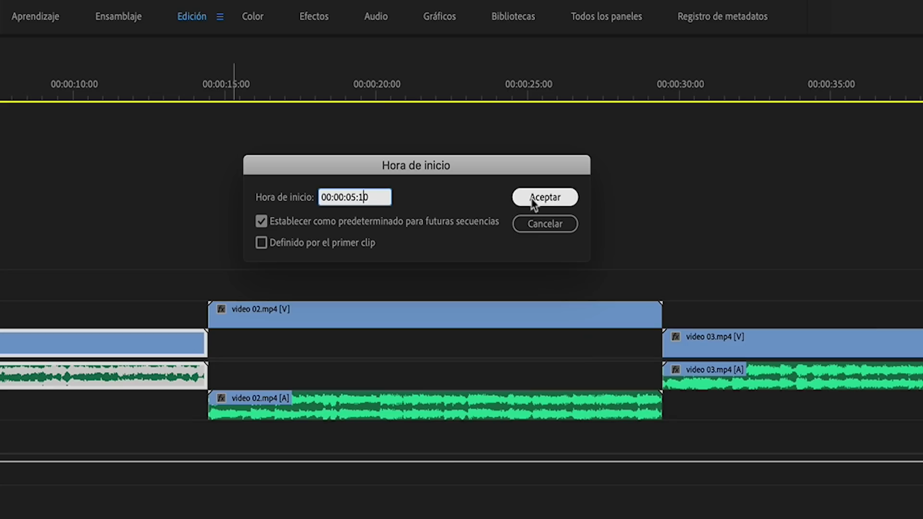
{"action": "left_click", "coordinate": [545, 197]}
{"action": "key", "text": "space"}
{"action": "left_click_drag", "start_coordinate": [211, 101], "coordinate": [185, 104]}
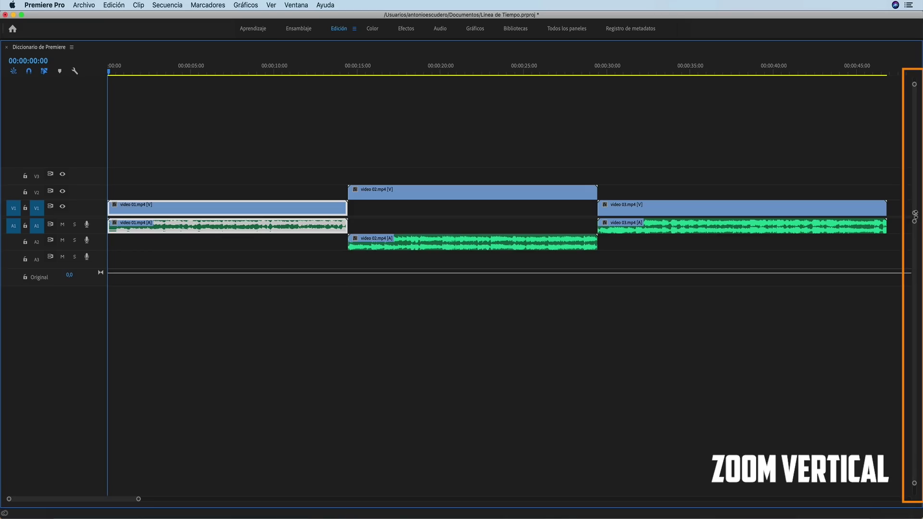
Step: Adjust the vertical zoom handles, then collapse and re-expand all tracks
{"action": "left_click_drag", "start_coordinate": [914, 214], "coordinate": [913, 213]}
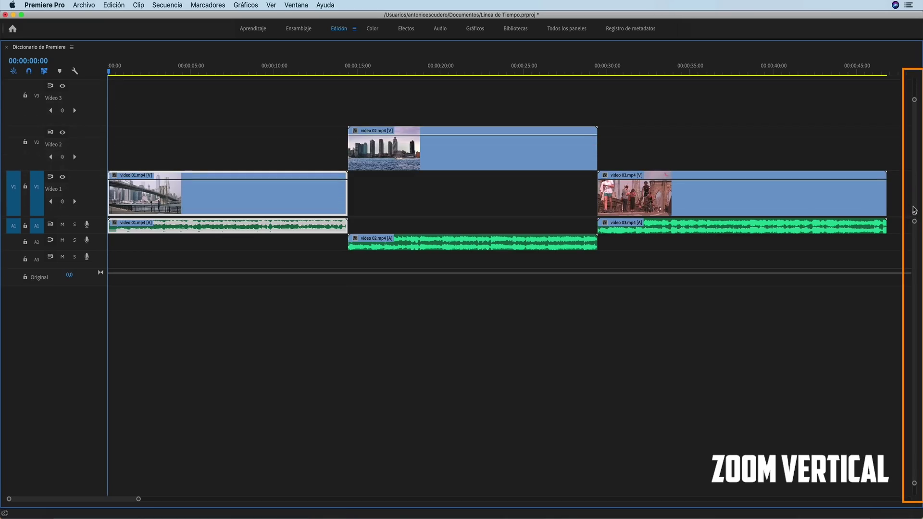
{"action": "left_click_drag", "start_coordinate": [914, 486], "coordinate": [913, 452]}
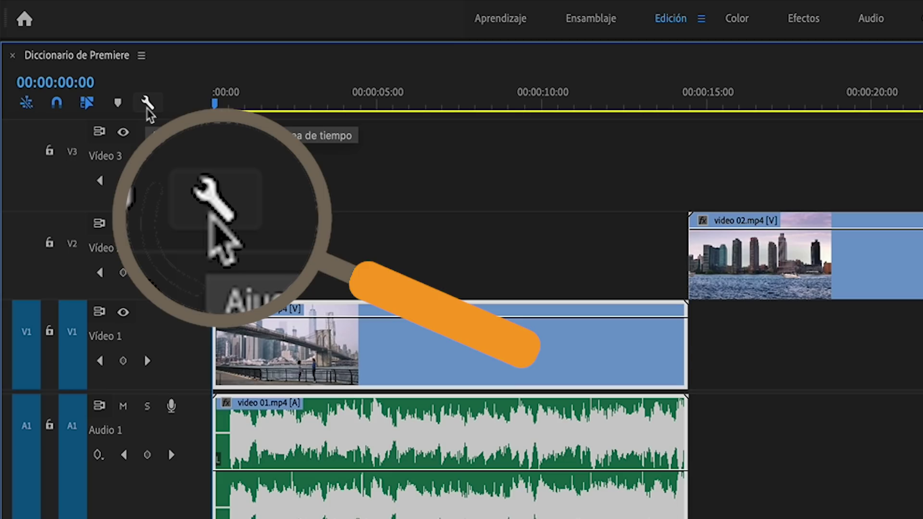
{"action": "left_click", "coordinate": [147, 103]}
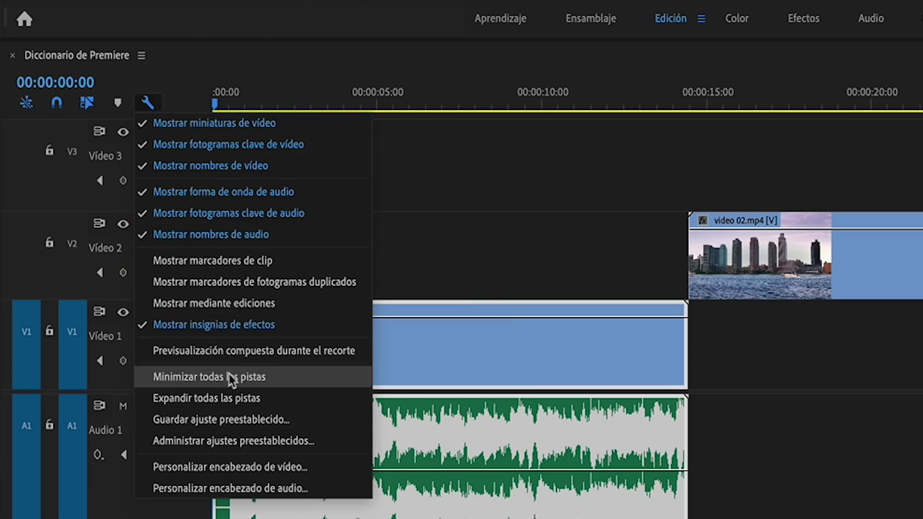
{"action": "left_click", "coordinate": [230, 379]}
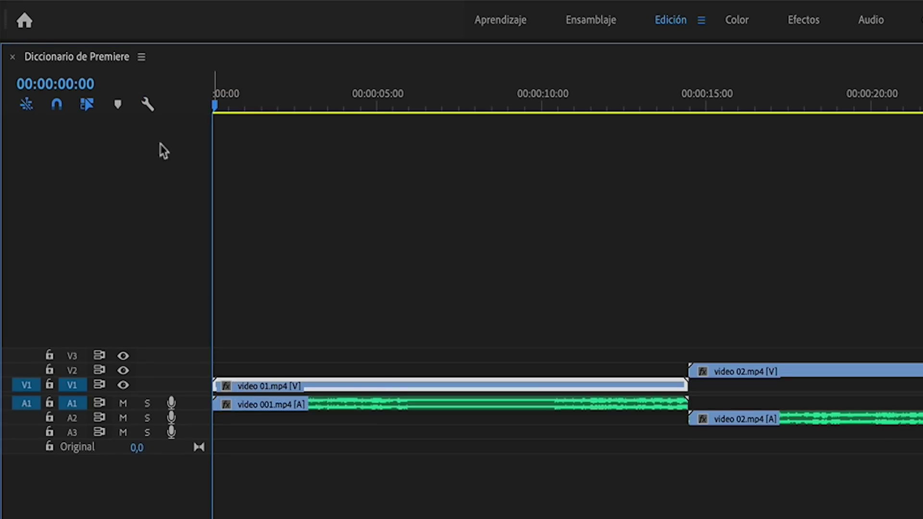
{"action": "left_click", "coordinate": [148, 104]}
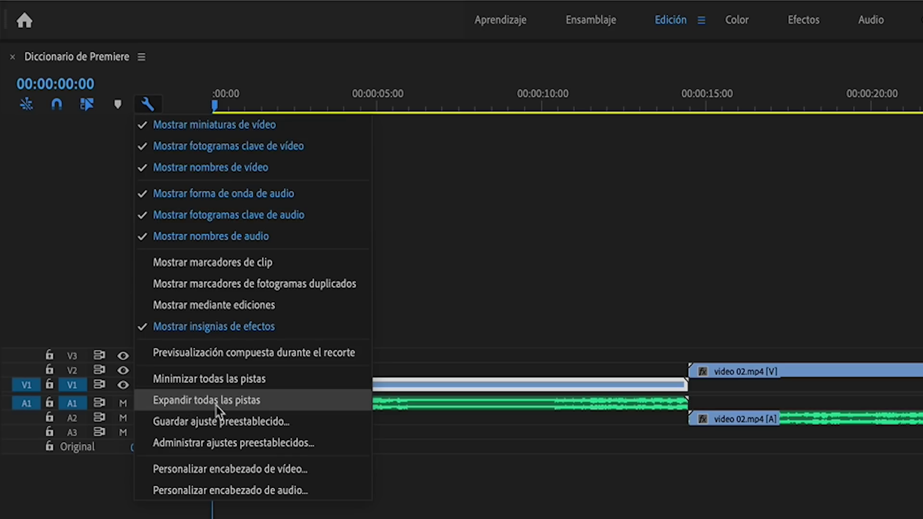
{"action": "left_click", "coordinate": [215, 402]}
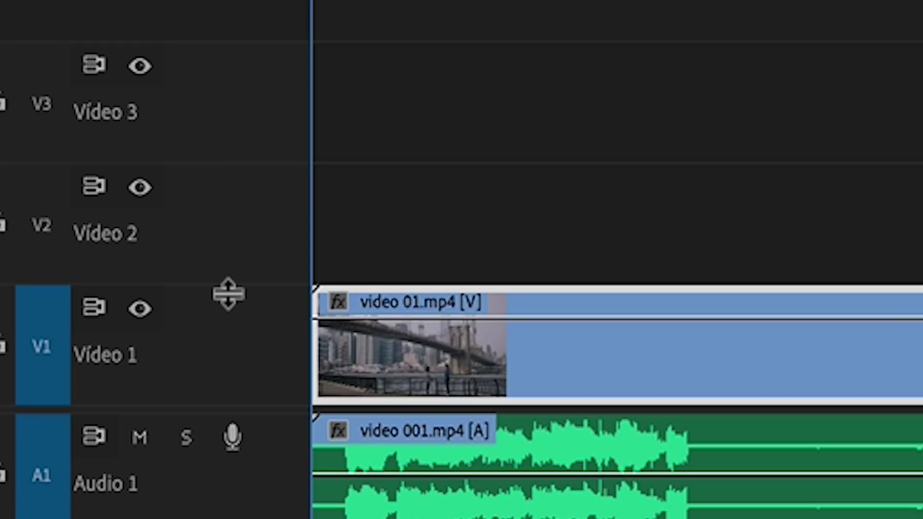
Step: Make the Video 1, Video 2, Audio 1 and Audio 2 tracks taller
{"action": "left_click_drag", "start_coordinate": [229, 294], "coordinate": [228, 294]}
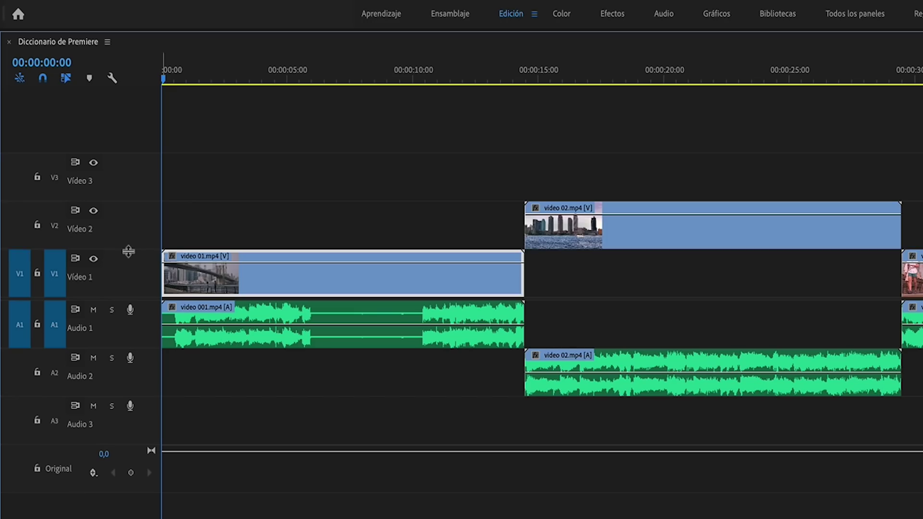
{"action": "left_click_drag", "start_coordinate": [127, 245], "coordinate": [127, 222]}
{"action": "left_click_drag", "start_coordinate": [128, 177], "coordinate": [128, 134]}
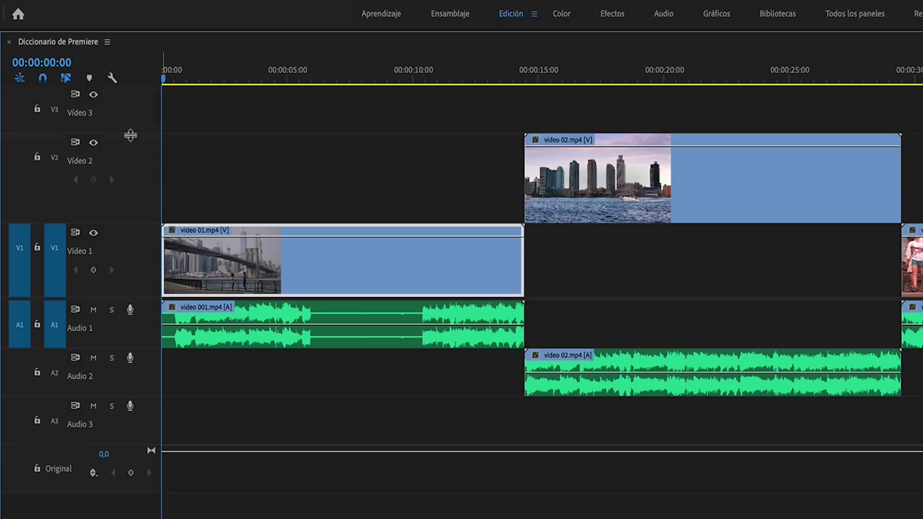
{"action": "left_click_drag", "start_coordinate": [136, 348], "coordinate": [137, 400]}
{"action": "left_click_drag", "start_coordinate": [149, 449], "coordinate": [149, 504]}
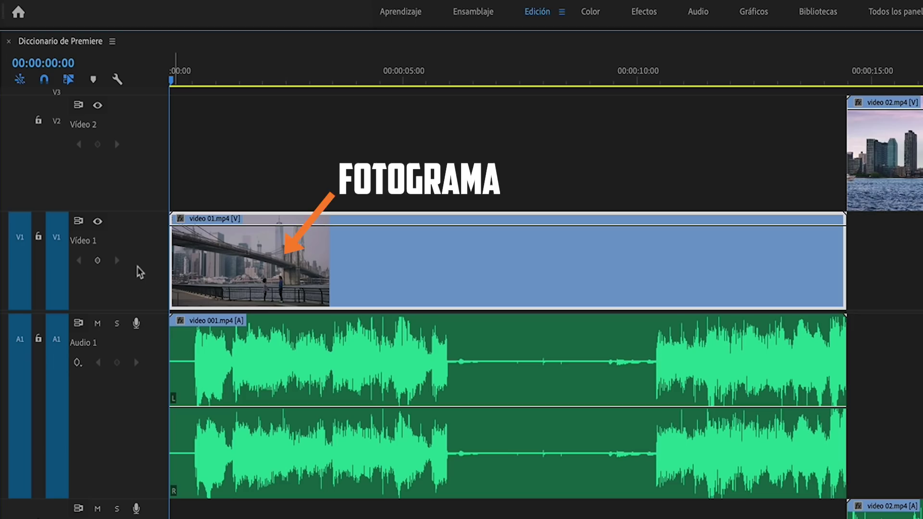
Step: Lower the video 01.mp4 keyframe line to 28.71 and view its fx badge effects
{"action": "mouse_move", "coordinate": [376, 224]}
{"action": "left_mouse_down"}
{"action": "mouse_move", "coordinate": [375, 280]}
{"action": "mouse_move", "coordinate": [376, 257]}
{"action": "left_mouse_up"}
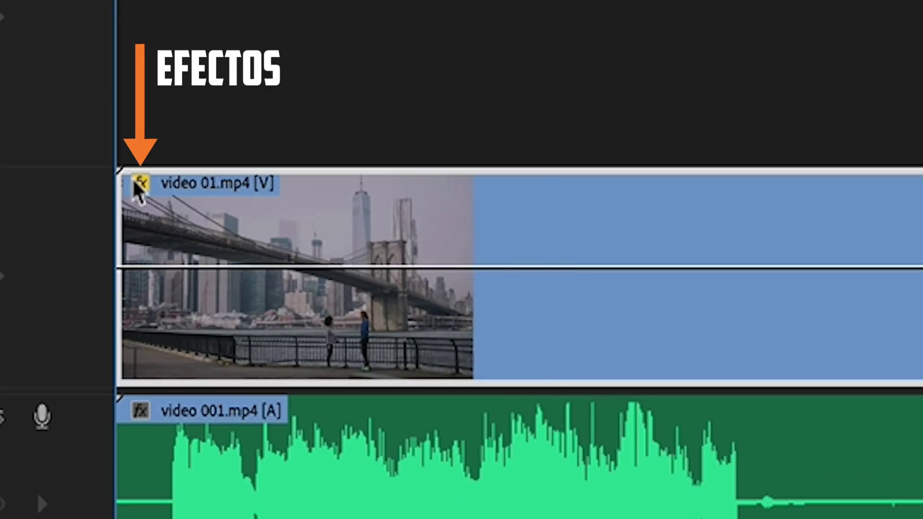
{"action": "left_click", "coordinate": [136, 183]}
{"action": "mouse_move", "coordinate": [182, 298]}
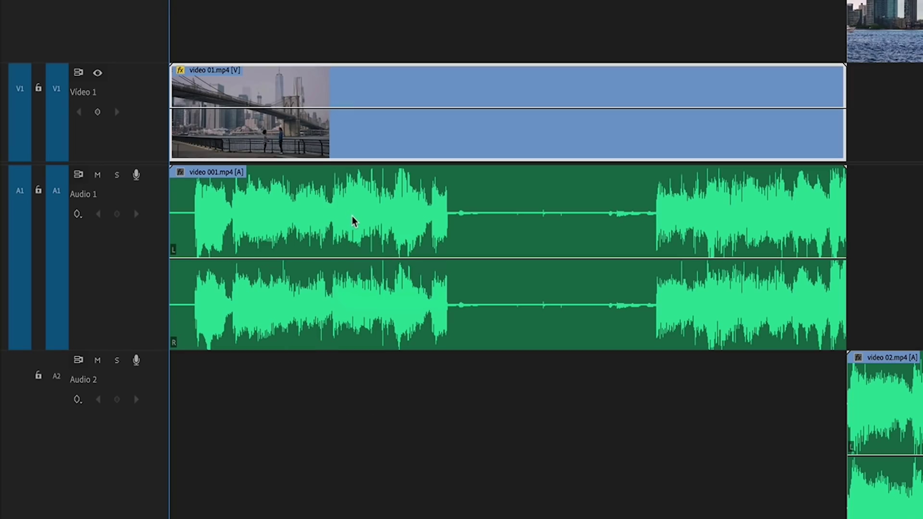
Step: Raise the video 001.mp4 audio clip's volume line and check its effects list
{"action": "left_click", "coordinate": [383, 258]}
{"action": "left_click_drag", "start_coordinate": [384, 260], "coordinate": [384, 240]}
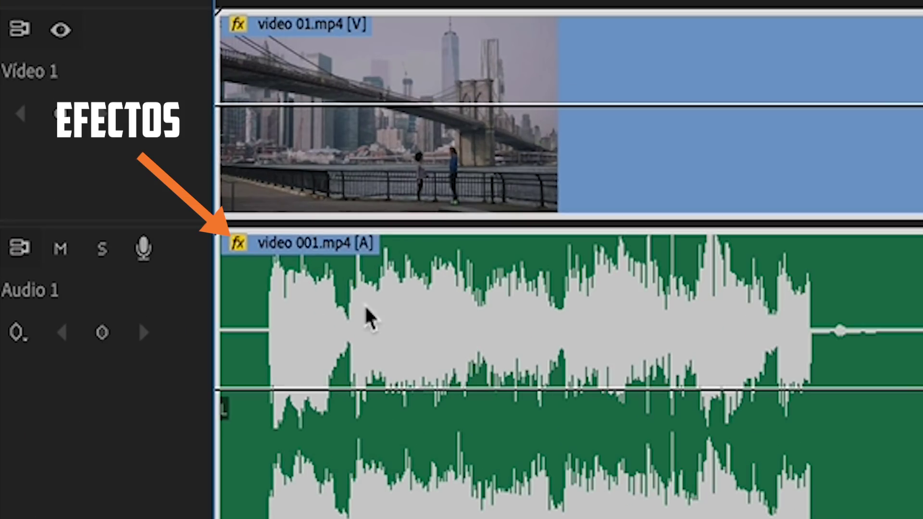
{"action": "left_click", "coordinate": [209, 207]}
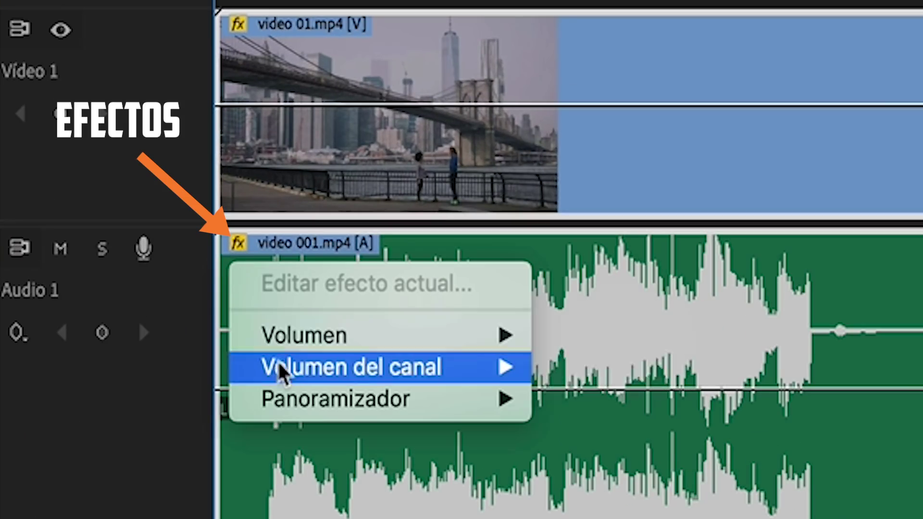
{"action": "left_click", "coordinate": [406, 260]}
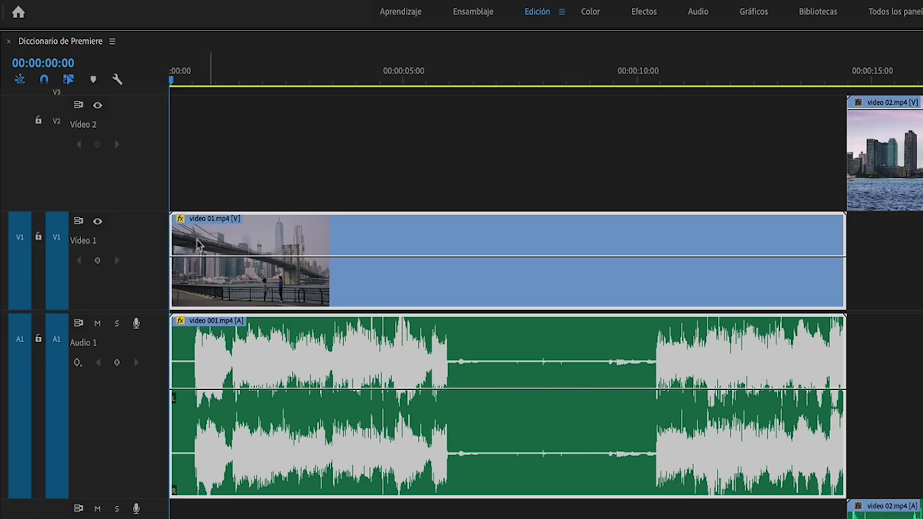
{"action": "left_click", "coordinate": [118, 80]}
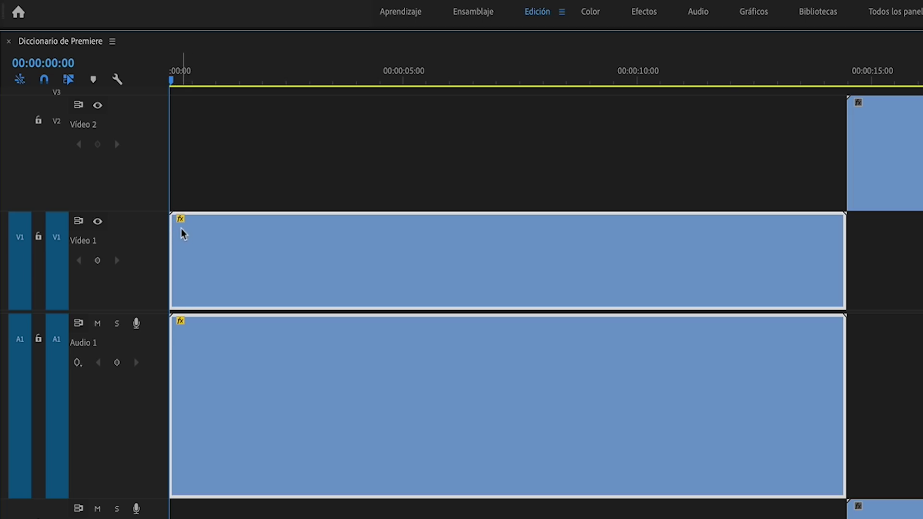
Step: Hide the fx badges, then turn on the audio waveform and video thumbnails
{"action": "left_click", "coordinate": [118, 79]}
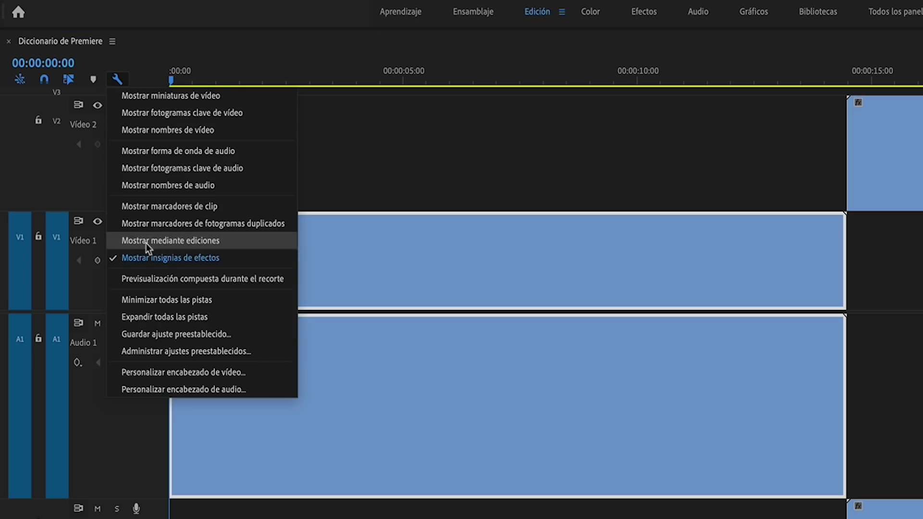
{"action": "left_click", "coordinate": [171, 258]}
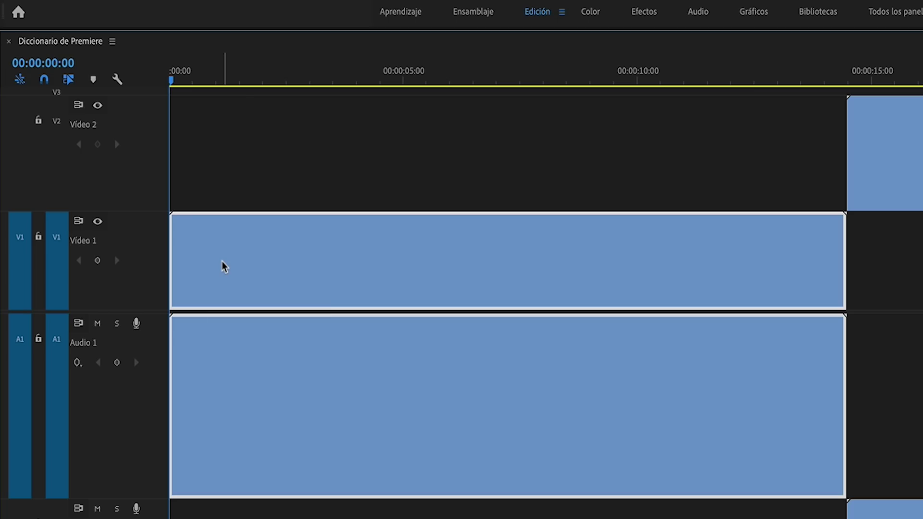
{"action": "left_click", "coordinate": [117, 79]}
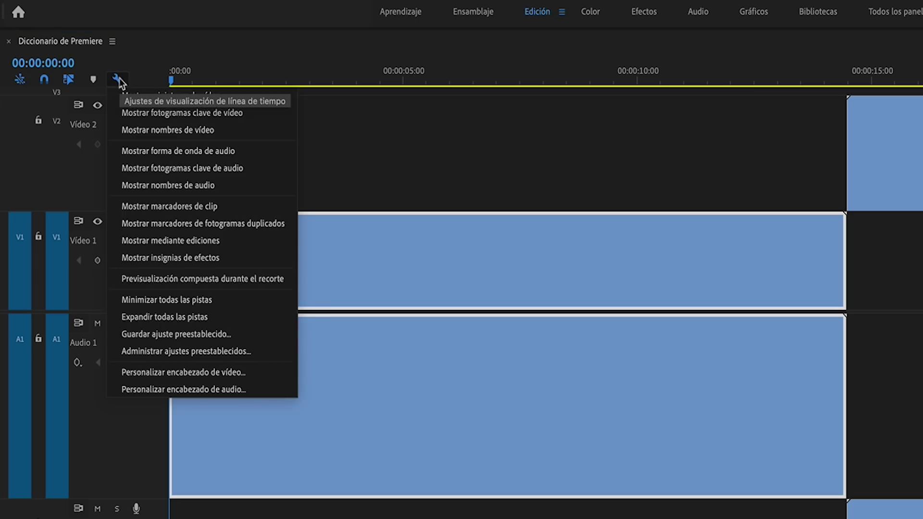
{"action": "left_click", "coordinate": [171, 153]}
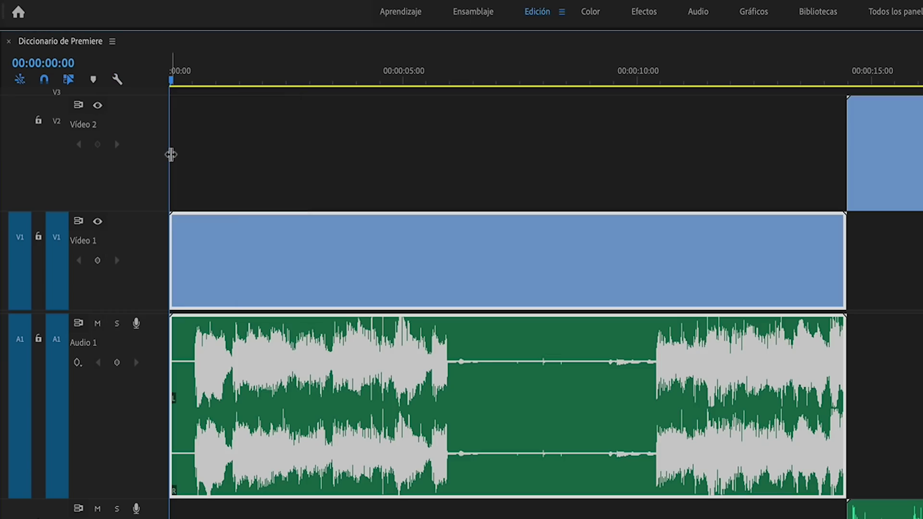
{"action": "left_click", "coordinate": [116, 79]}
{"action": "left_click", "coordinate": [128, 96]}
Step: Turn on video keyframes, video and audio names, audio keyframes and fx badges
{"action": "left_click", "coordinate": [117, 79]}
{"action": "left_click", "coordinate": [118, 96]}
{"action": "left_click", "coordinate": [116, 80]}
{"action": "left_click", "coordinate": [126, 128]}
{"action": "left_click", "coordinate": [117, 80]}
{"action": "left_click", "coordinate": [126, 168]}
{"action": "left_click", "coordinate": [117, 79]}
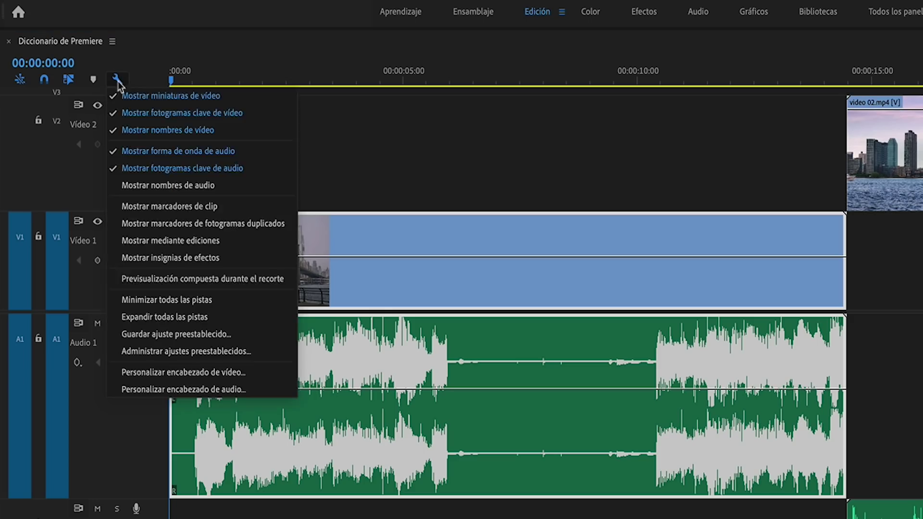
{"action": "left_click", "coordinate": [129, 185]}
{"action": "left_click", "coordinate": [117, 79]}
{"action": "left_click", "coordinate": [134, 258]}
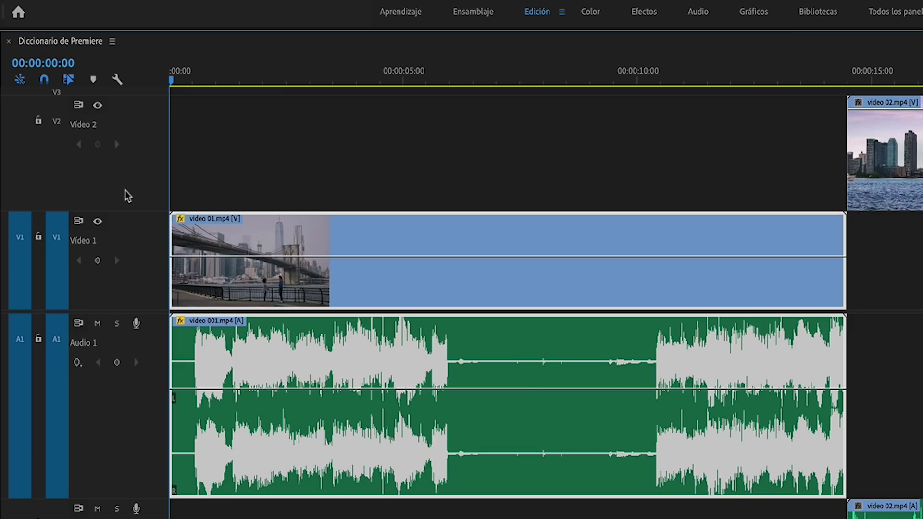
Step: Draw audio waveforms in the label colour and rectified, zoomed to one-second marks
{"action": "left_click", "coordinate": [112, 42]}
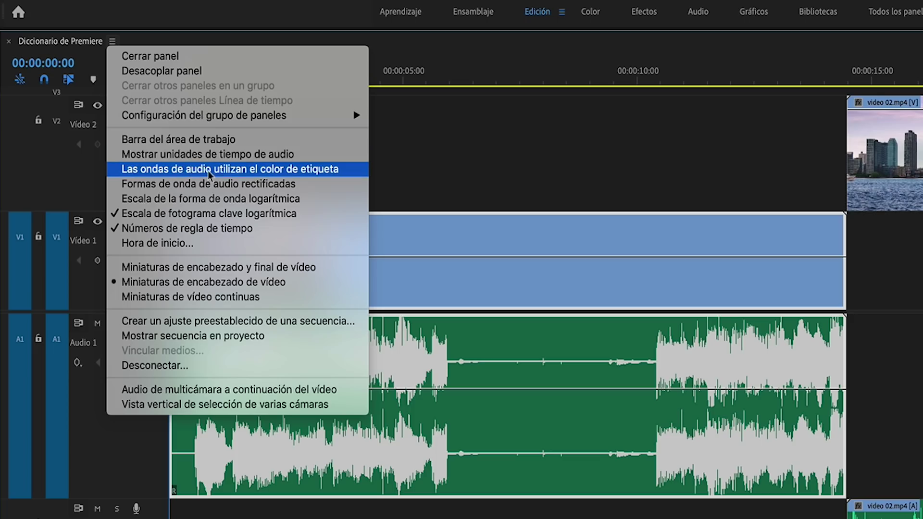
{"action": "left_click", "coordinate": [231, 171]}
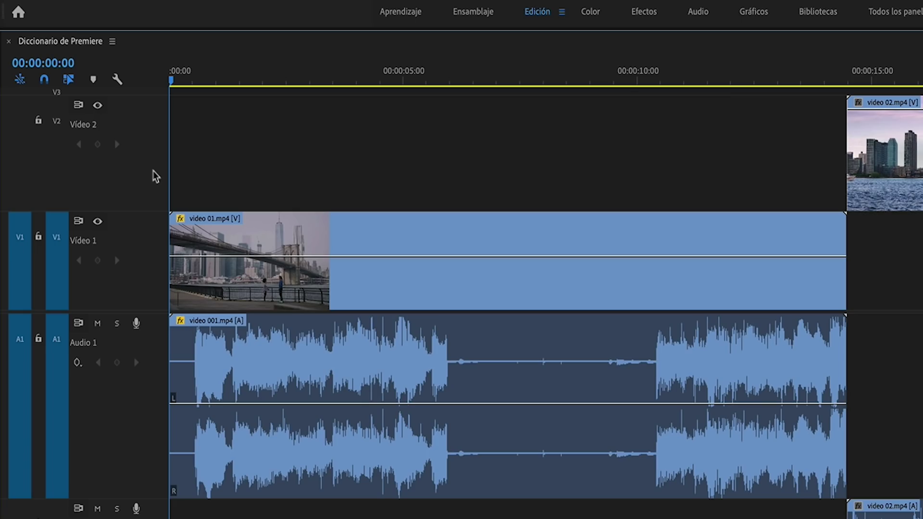
{"action": "left_click", "coordinate": [112, 41]}
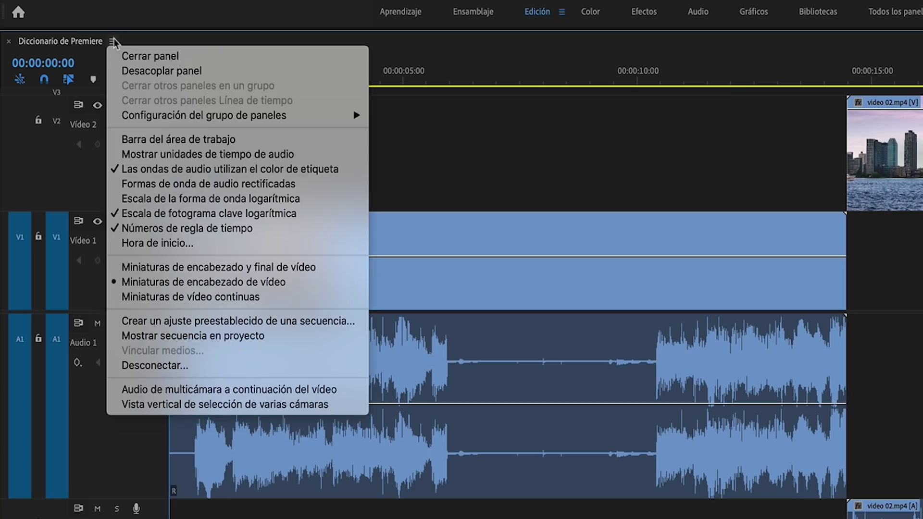
{"action": "left_click", "coordinate": [202, 184]}
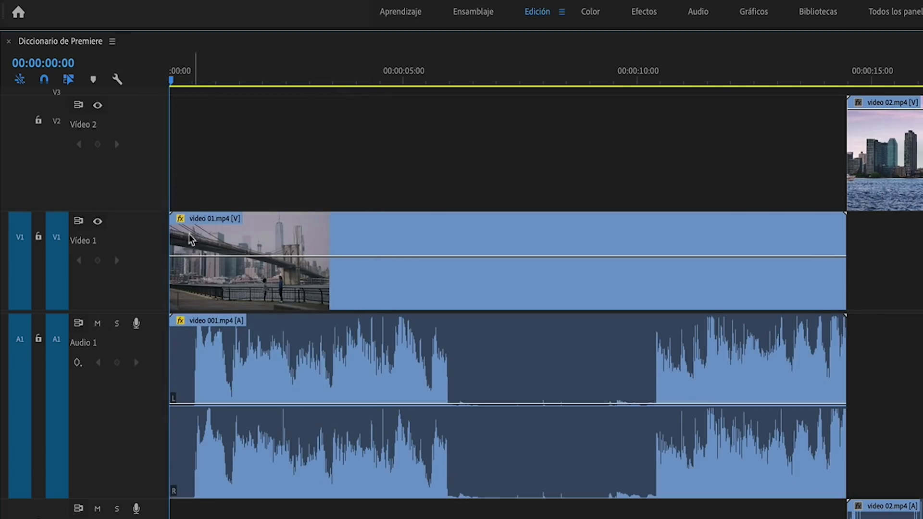
{"action": "key", "text": "equal"}
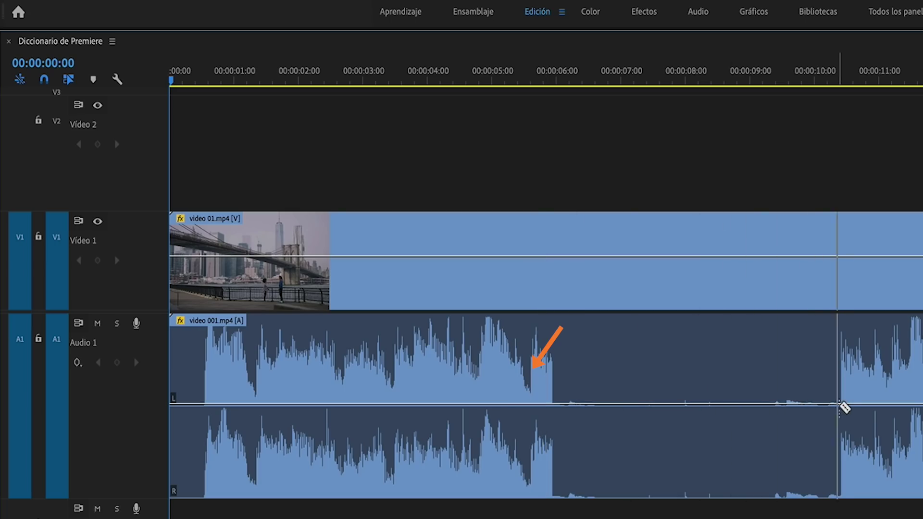
{"action": "key", "text": "v"}
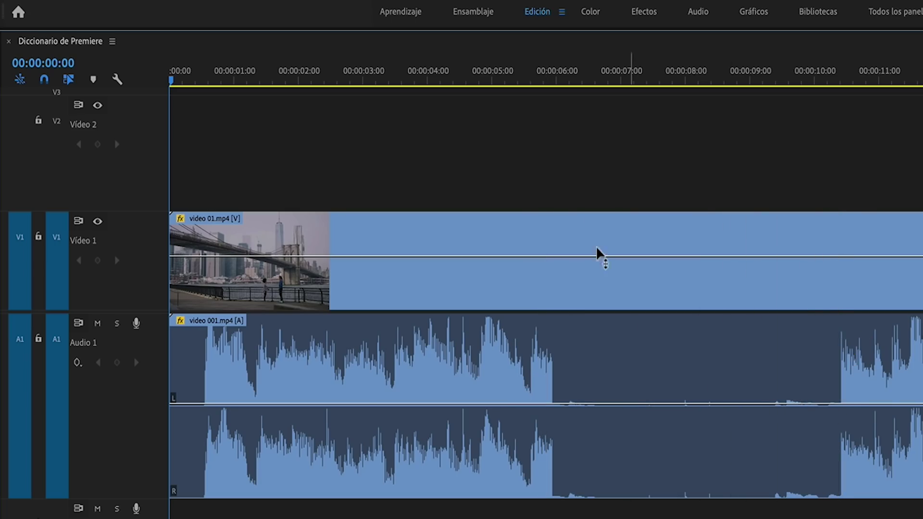
Step: Toggle Rectified Audio Waveforms off and back on to compare, previewing with the Razor tool
{"action": "left_click", "coordinate": [112, 41]}
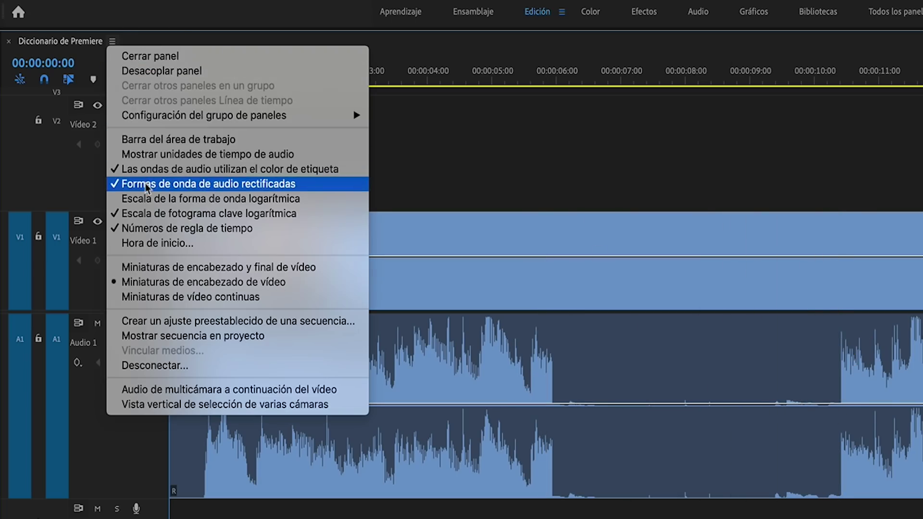
{"action": "left_click", "coordinate": [147, 187]}
{"action": "key", "text": "c"}
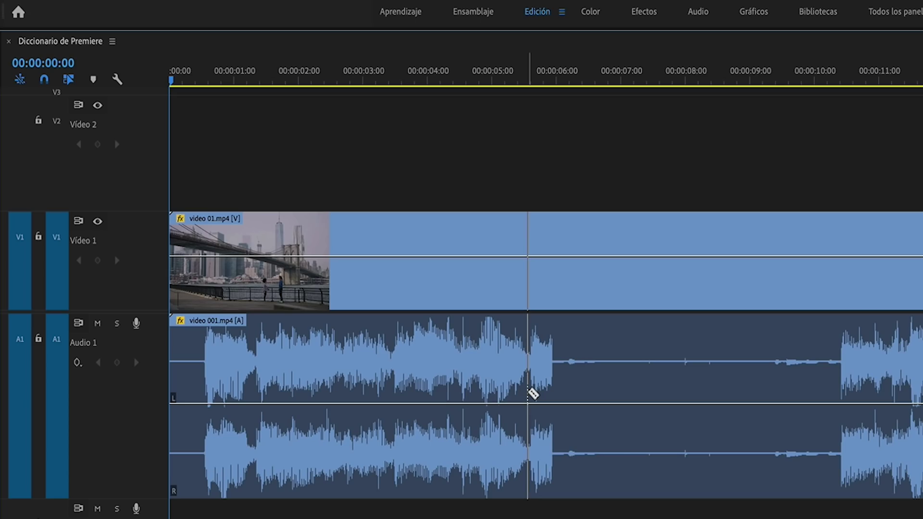
{"action": "left_click", "coordinate": [112, 42]}
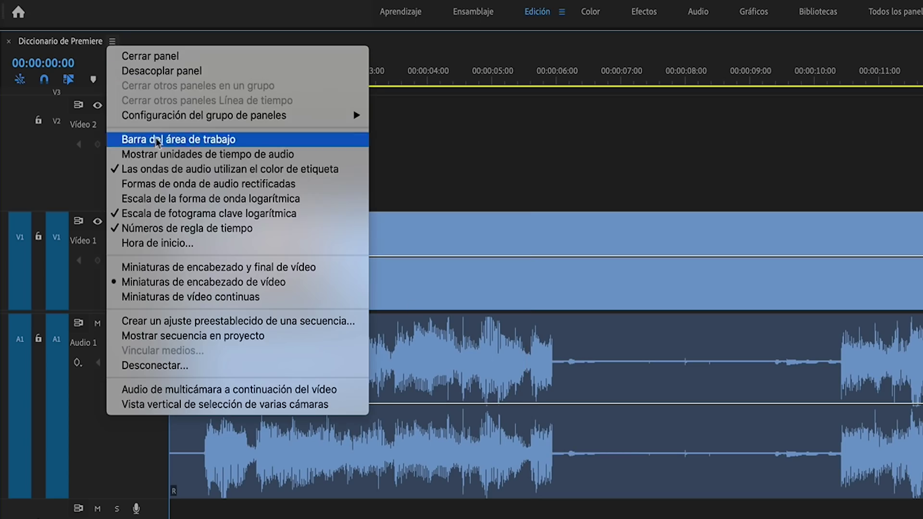
{"action": "left_click", "coordinate": [165, 183]}
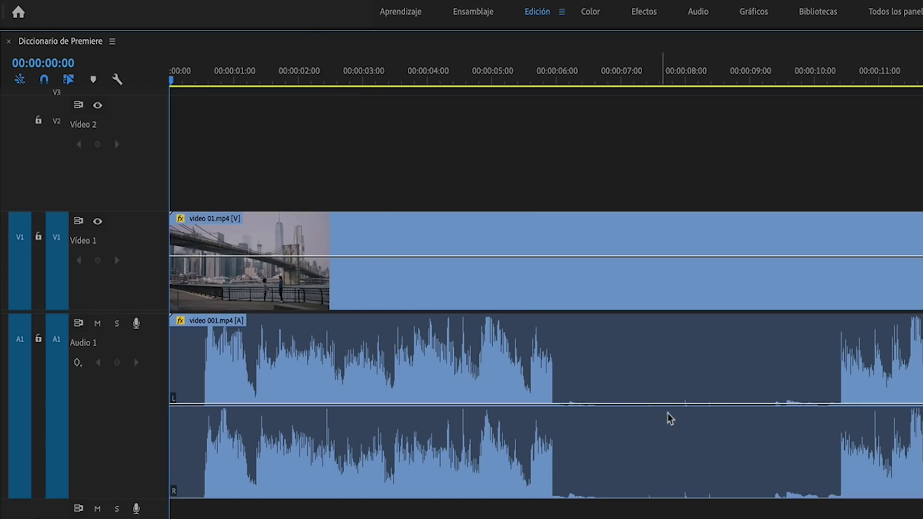
{"action": "left_click", "coordinate": [702, 419]}
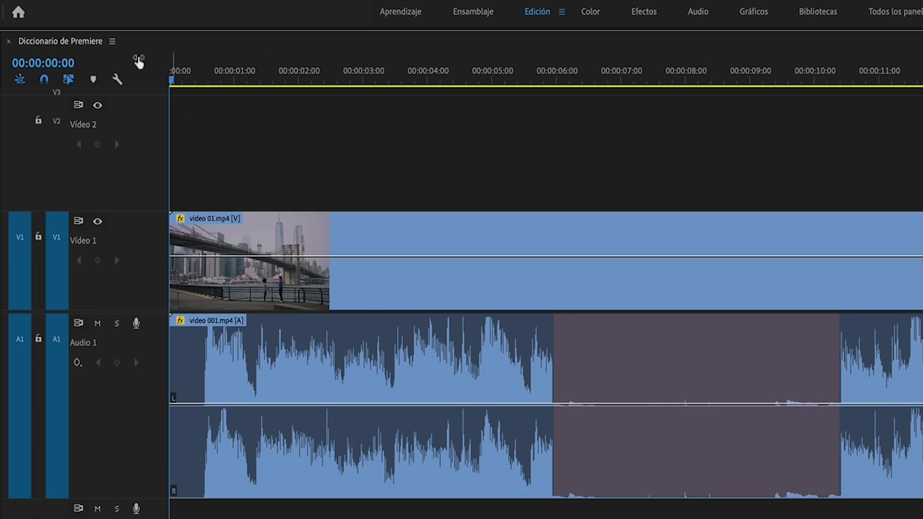
Step: Enable Logarithmic Waveform Scaling and preview cuts with the Razor tool
{"action": "left_click", "coordinate": [112, 41]}
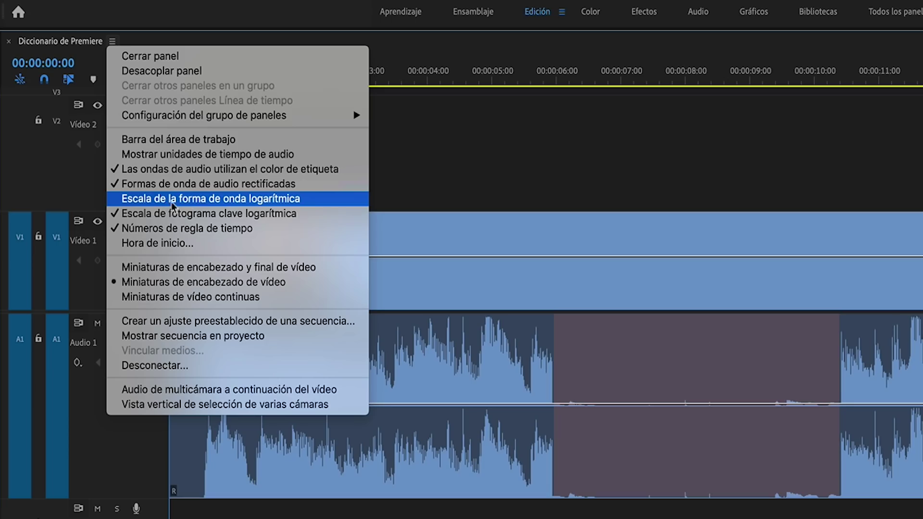
{"action": "left_click", "coordinate": [234, 203]}
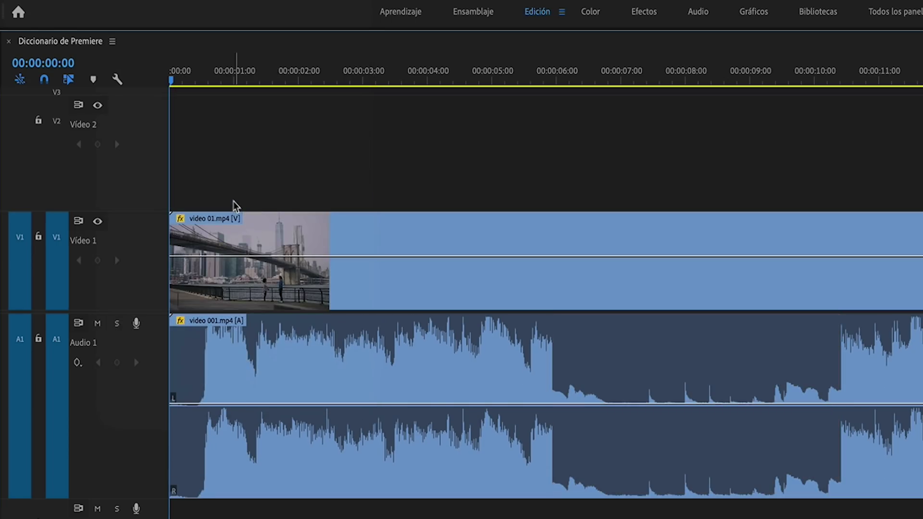
{"action": "key", "text": "c"}
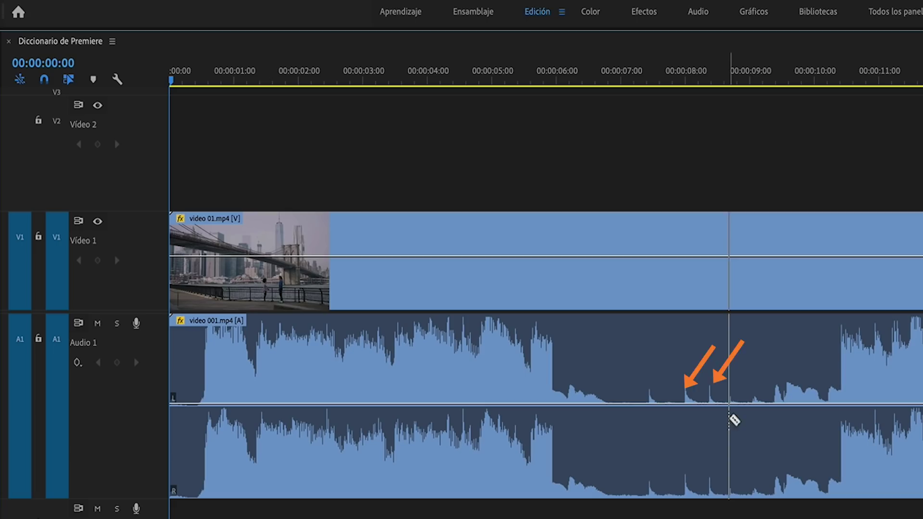
{"action": "key", "text": "v"}
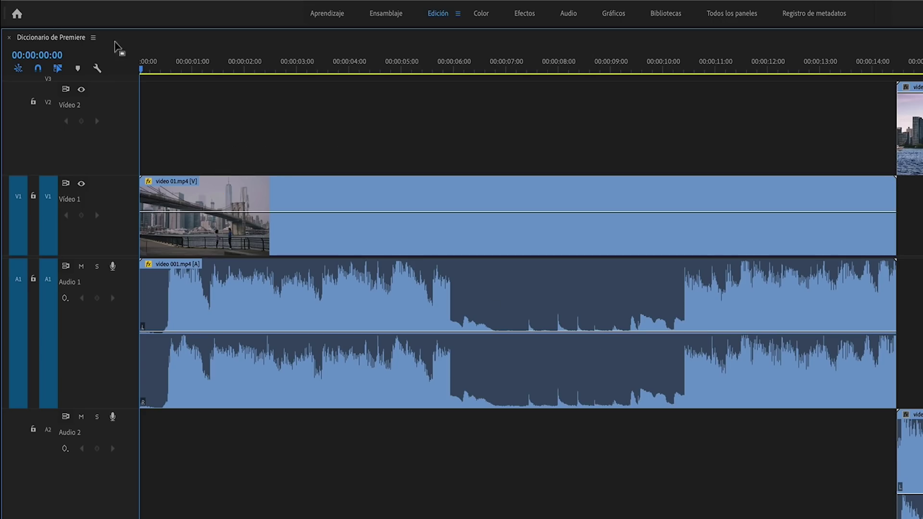
Step: Switch video clips from Head and Tail Thumbnails to Continuous Video Thumbnails
{"action": "left_click", "coordinate": [93, 38]}
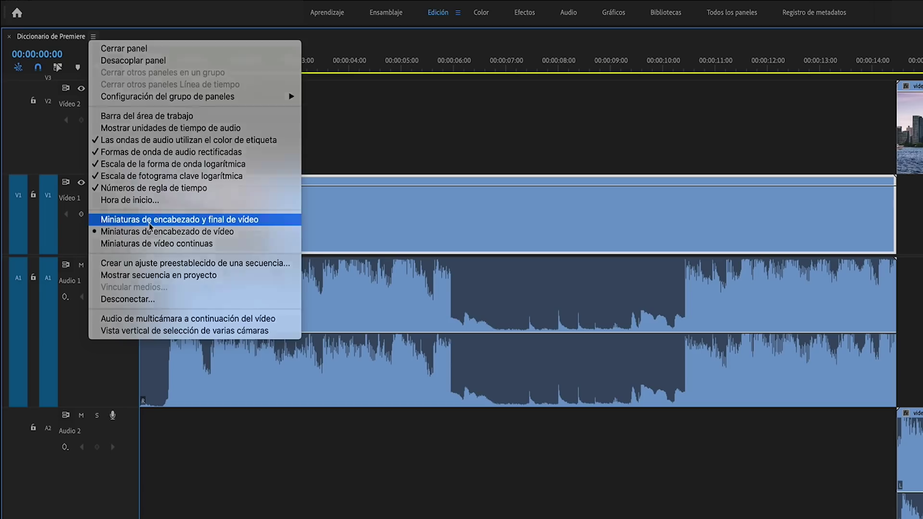
{"action": "left_click", "coordinate": [150, 221]}
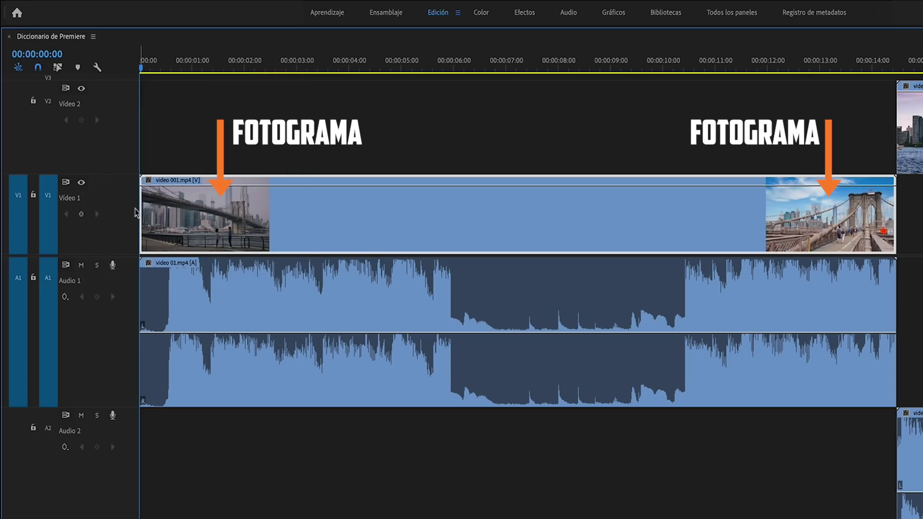
{"action": "left_click", "coordinate": [94, 38]}
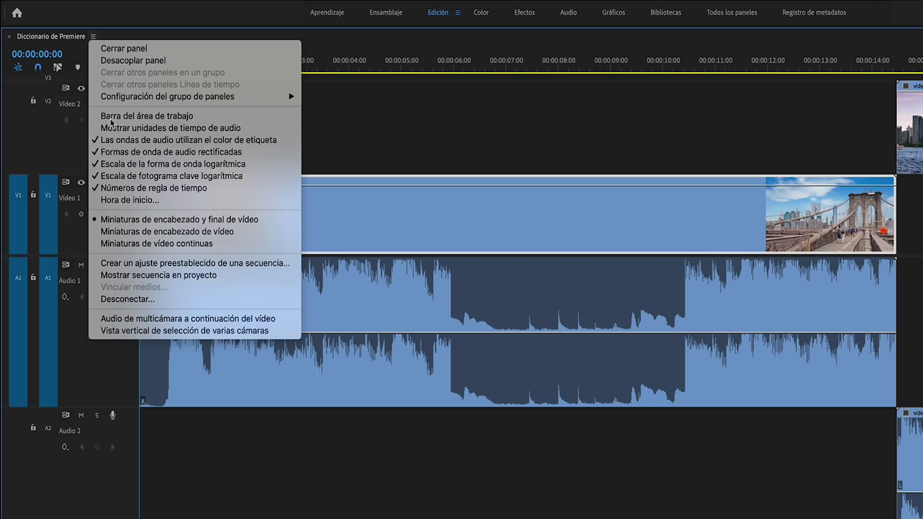
{"action": "left_click", "coordinate": [126, 244]}
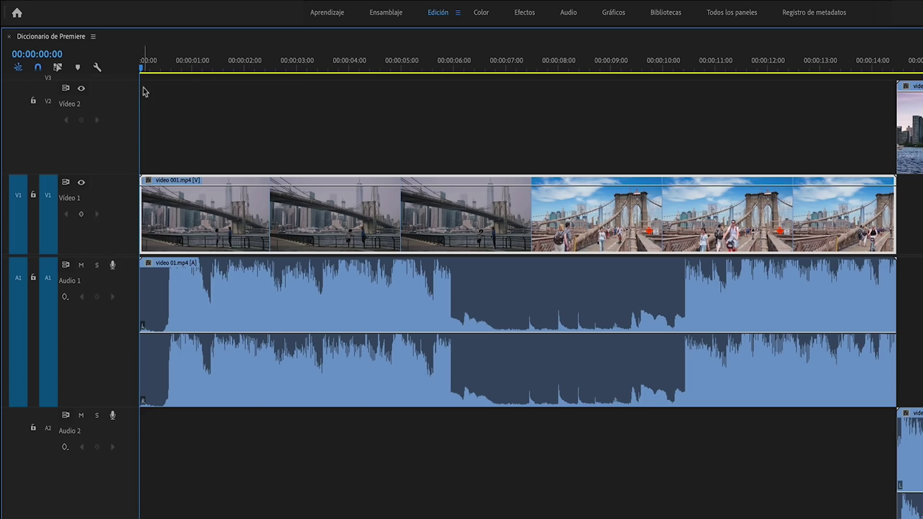
Step: Scrub the playhead to 00:00:01:06 and enable Show Duplicate Frame Markers
{"action": "left_click_drag", "start_coordinate": [143, 68], "coordinate": [537, 97]}
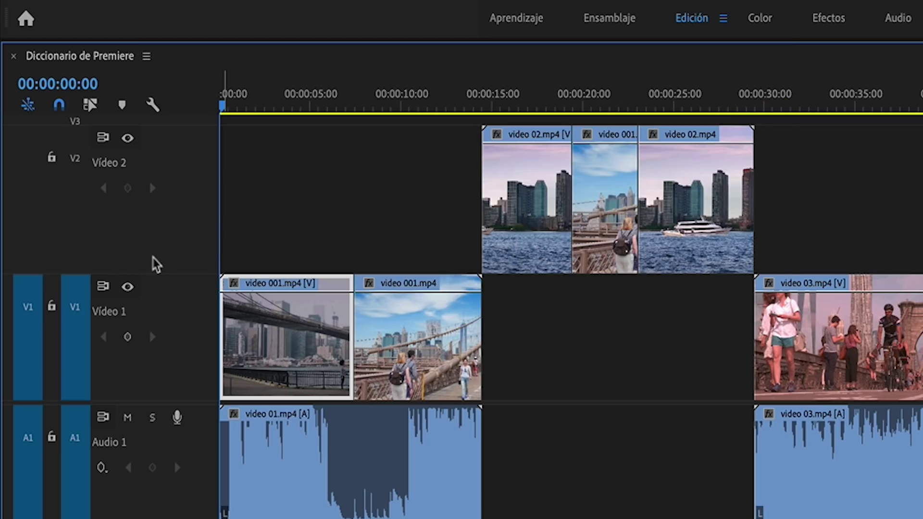
{"action": "left_click", "coordinate": [154, 103]}
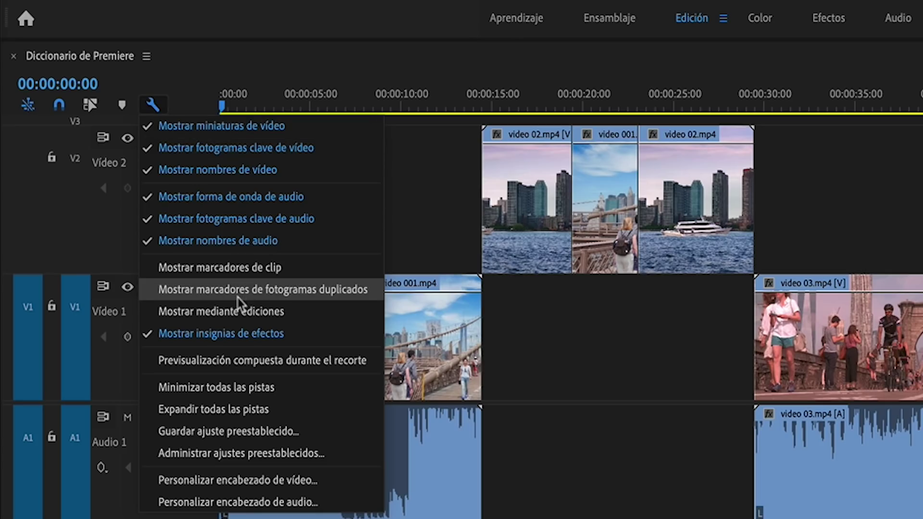
{"action": "left_click", "coordinate": [277, 302]}
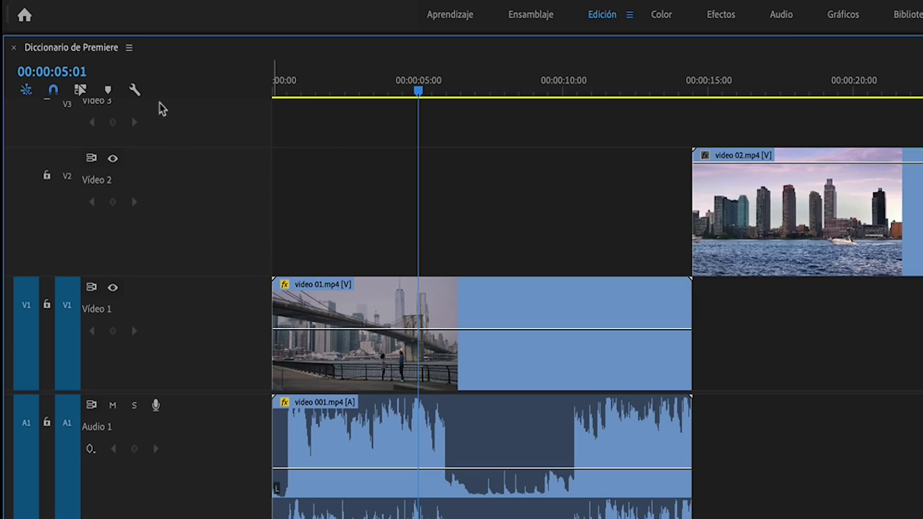
Step: Open the video track header Button Editor and accept its layout
{"action": "left_click", "coordinate": [137, 90]}
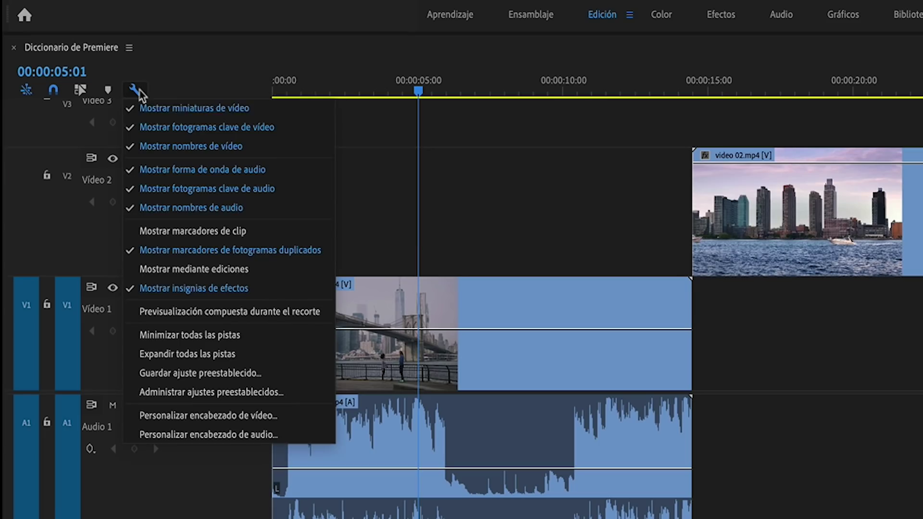
{"action": "left_click", "coordinate": [215, 421]}
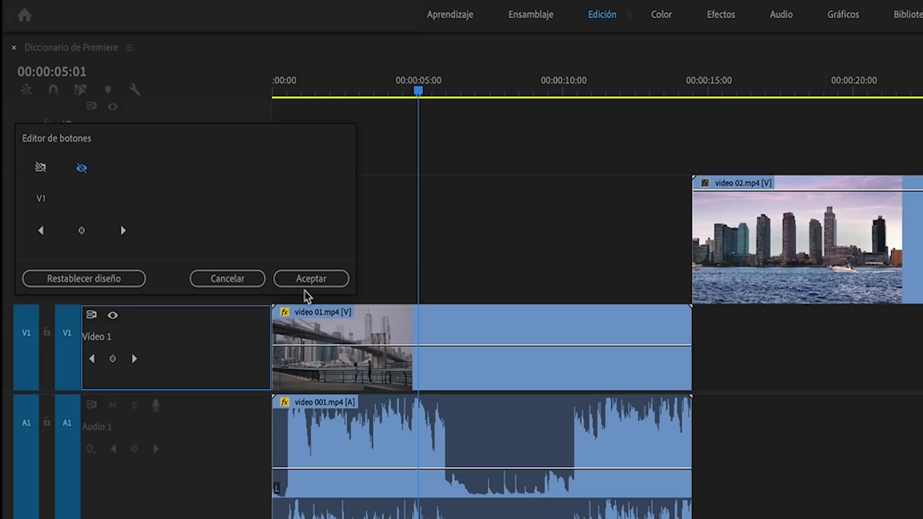
{"action": "left_click", "coordinate": [305, 283]}
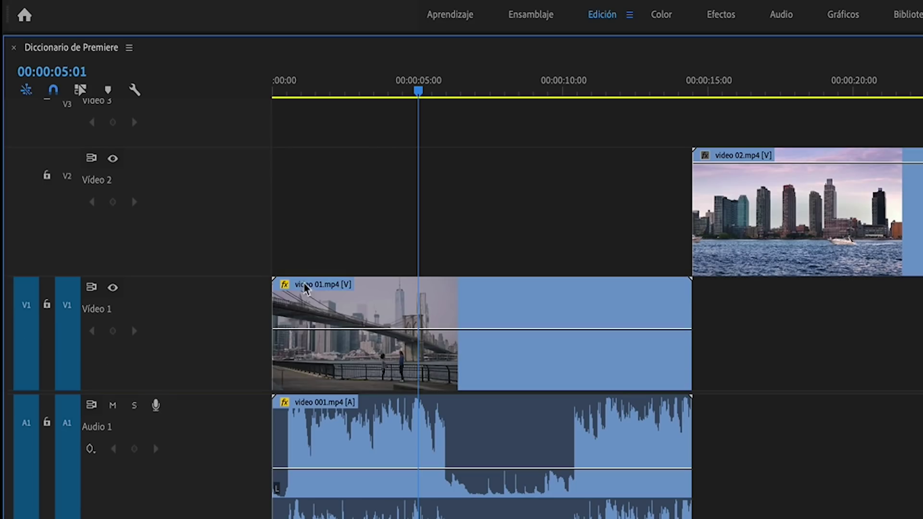
Step: Add Record, Track Volume, Balance and Track Meter buttons to the Audio 1 header
{"action": "left_click", "coordinate": [135, 90]}
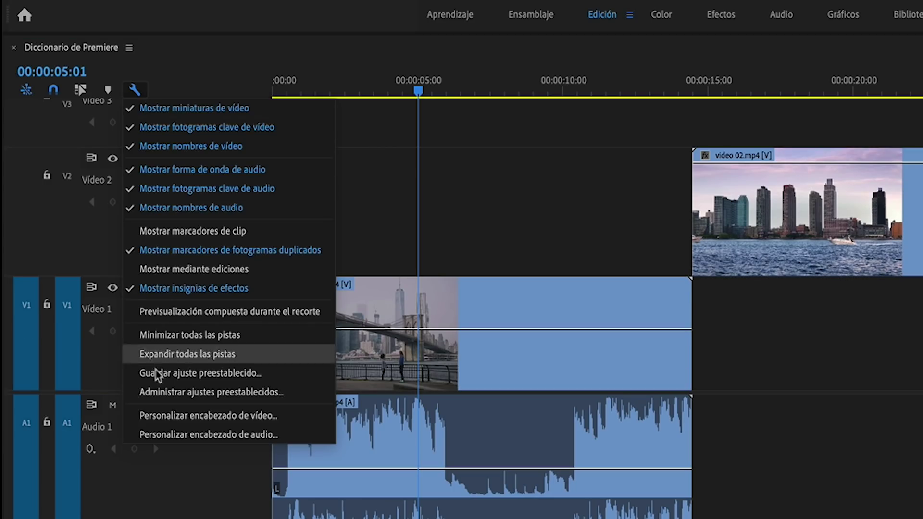
{"action": "left_click", "coordinate": [217, 435]}
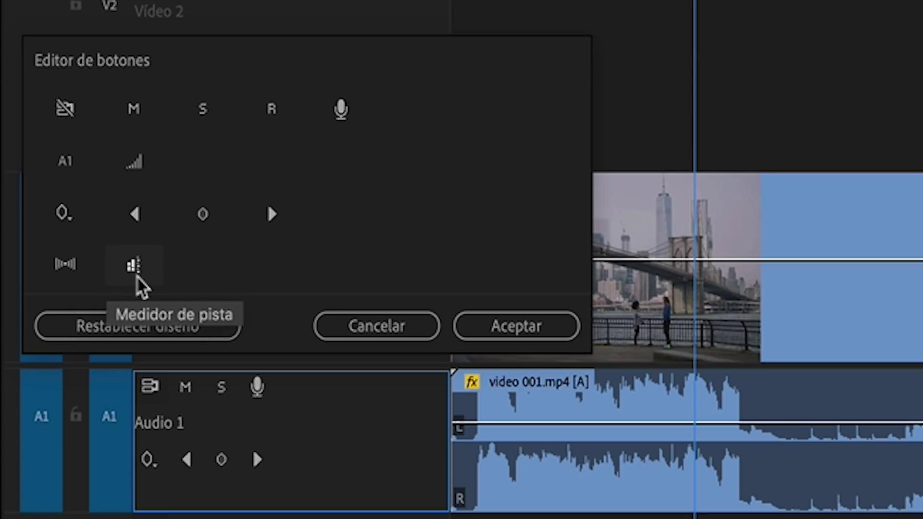
{"action": "left_click_drag", "start_coordinate": [272, 109], "coordinate": [287, 395]}
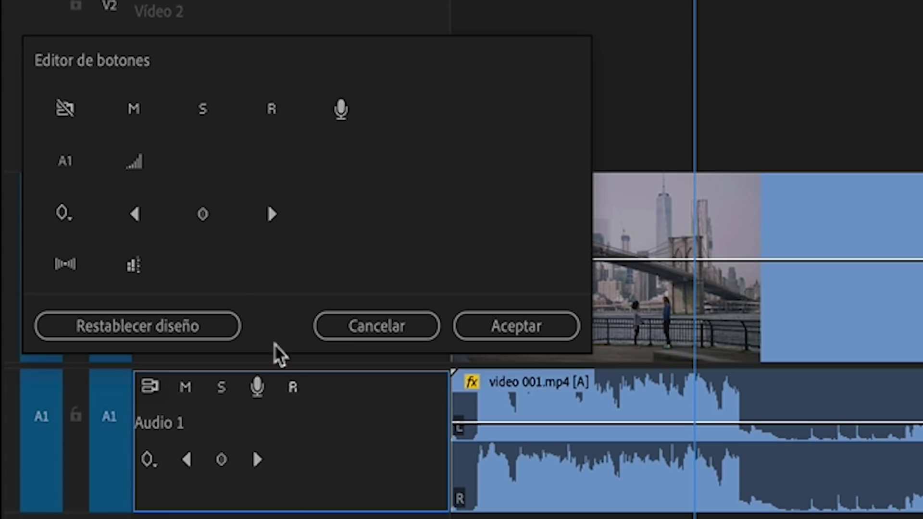
{"action": "left_click_drag", "start_coordinate": [139, 185], "coordinate": [269, 426]}
{"action": "left_click_drag", "start_coordinate": [65, 263], "coordinate": [190, 498]}
{"action": "left_click_drag", "start_coordinate": [135, 265], "coordinate": [235, 501]}
{"action": "left_click", "coordinate": [499, 335]}
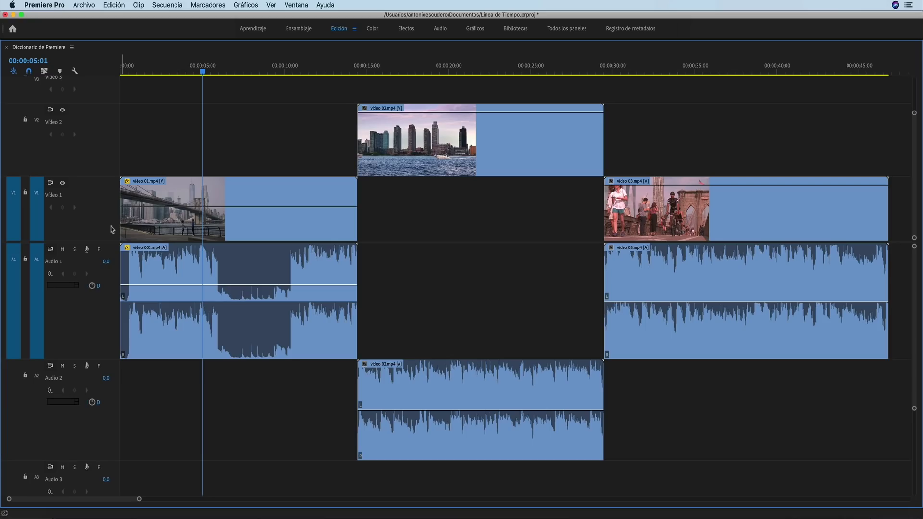
Step: Remove the track recording button from the Audio 1 header
{"action": "right_click", "coordinate": [82, 310]}
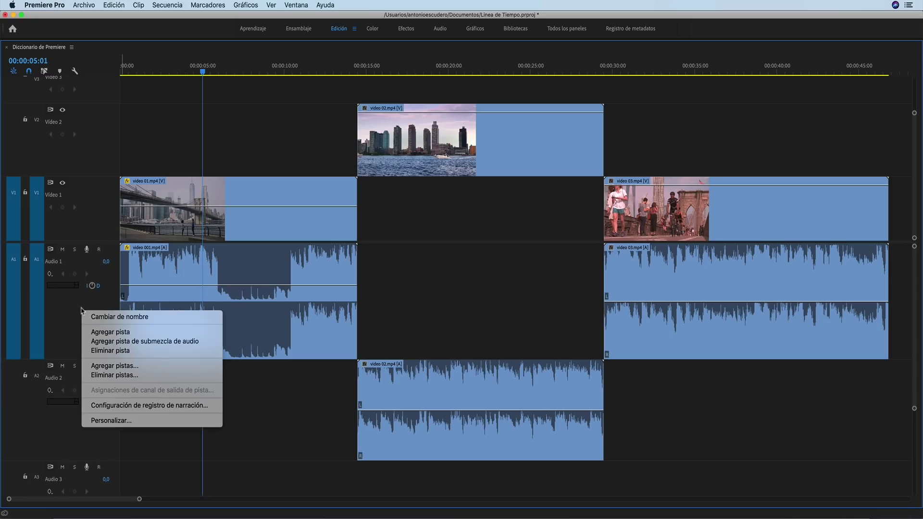
{"action": "left_click", "coordinate": [113, 421]}
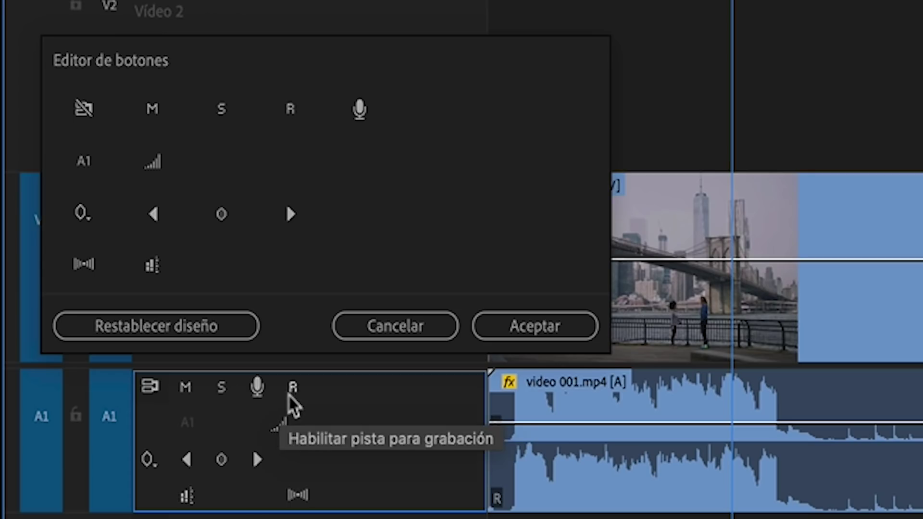
{"action": "left_click_drag", "start_coordinate": [293, 390], "coordinate": [388, 212]}
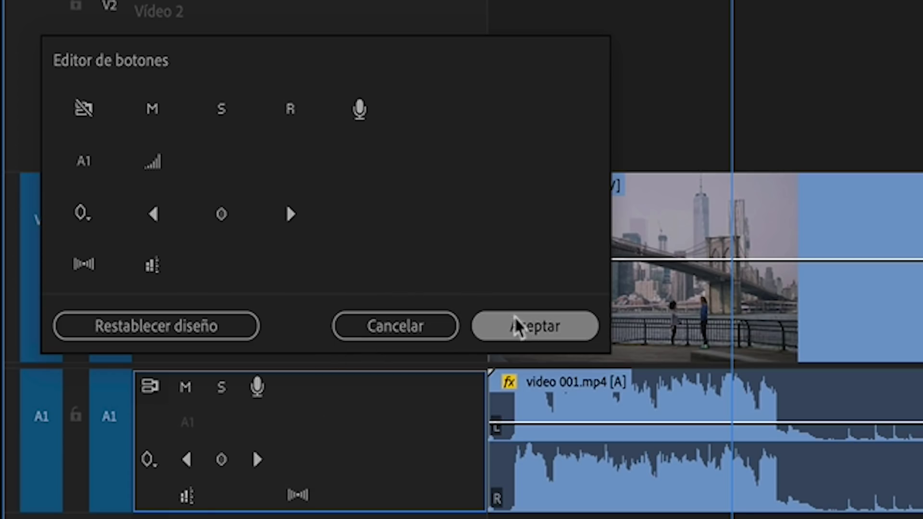
{"action": "left_click", "coordinate": [519, 326]}
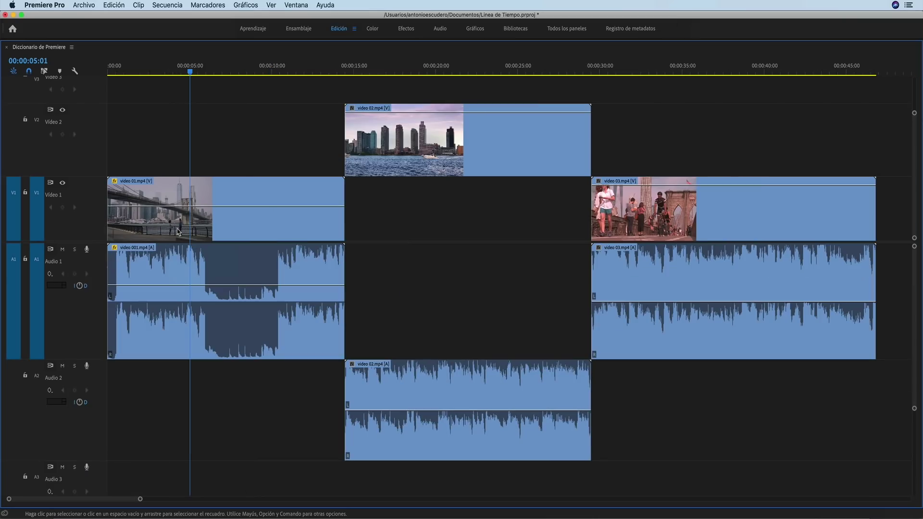
Step: Reset the Audio 1 header to its default layout with Restablecer diseño
{"action": "right_click", "coordinate": [98, 270]}
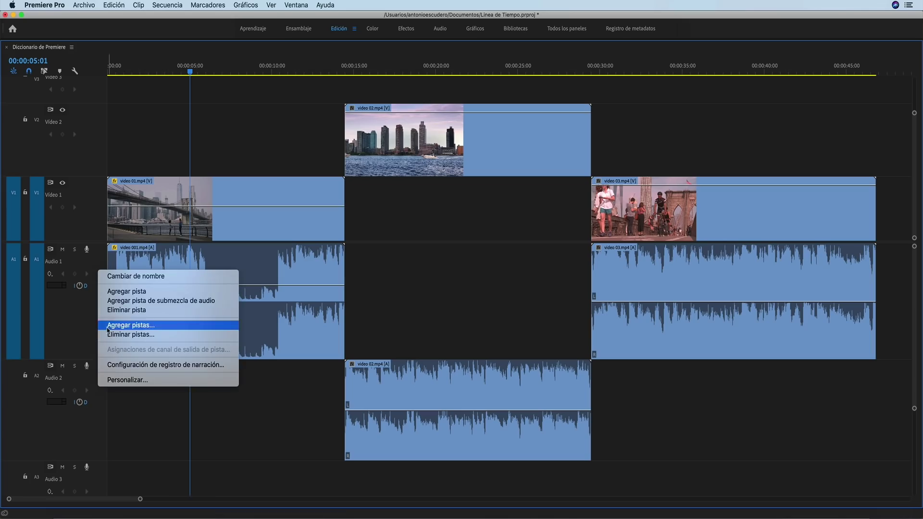
{"action": "left_click", "coordinate": [115, 380]}
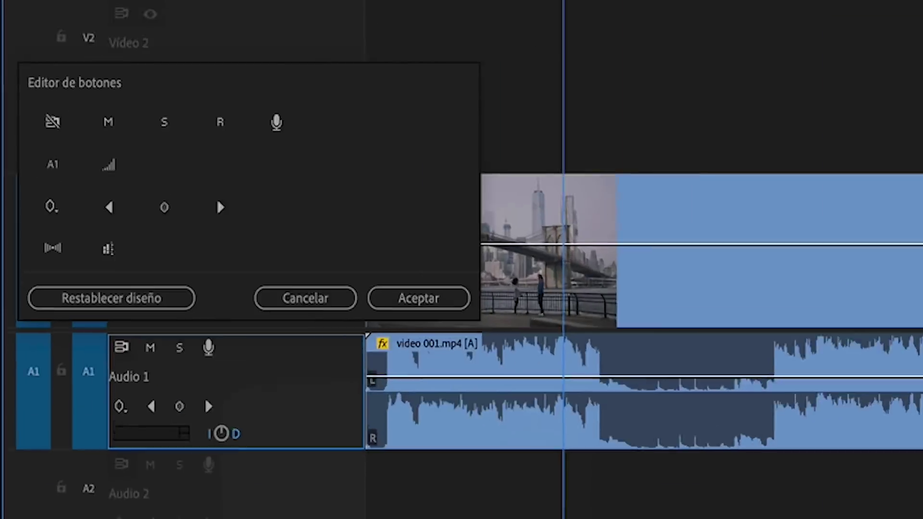
{"action": "left_click", "coordinate": [144, 298]}
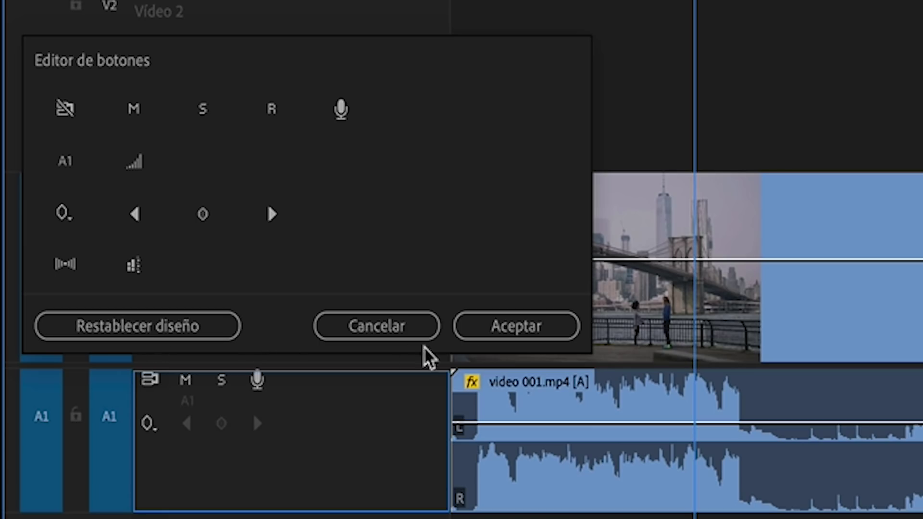
{"action": "left_click", "coordinate": [532, 336]}
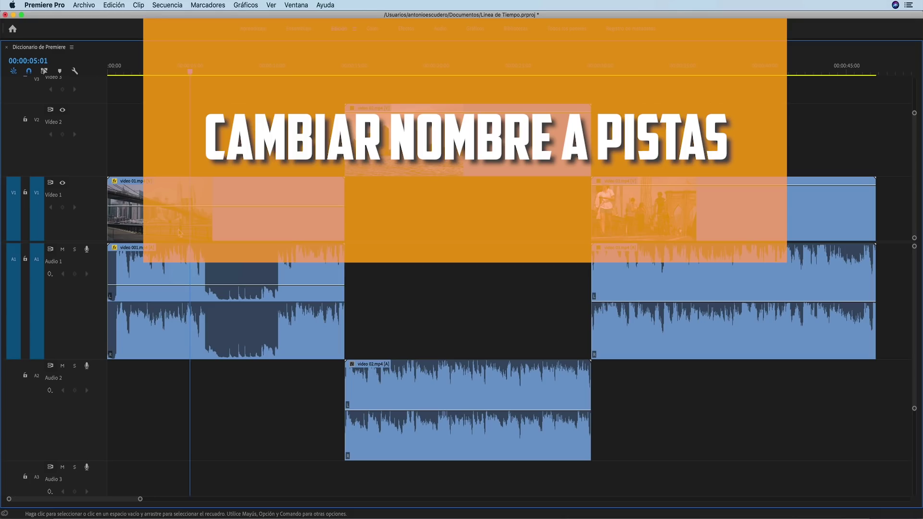
Step: Rename the Audio 1 track to 'Voz Narrador'
{"action": "right_click", "coordinate": [55, 264]}
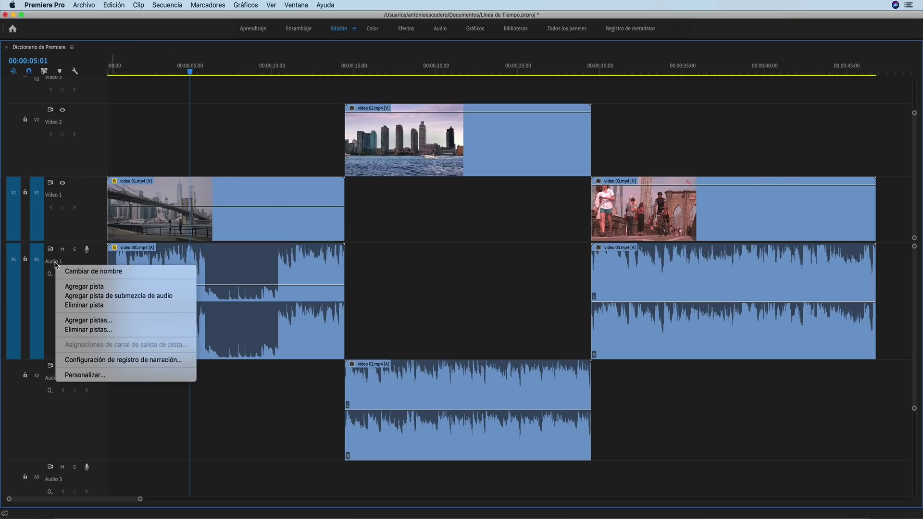
{"action": "left_click", "coordinate": [95, 272]}
{"action": "type", "text": "Voz Narrador"}
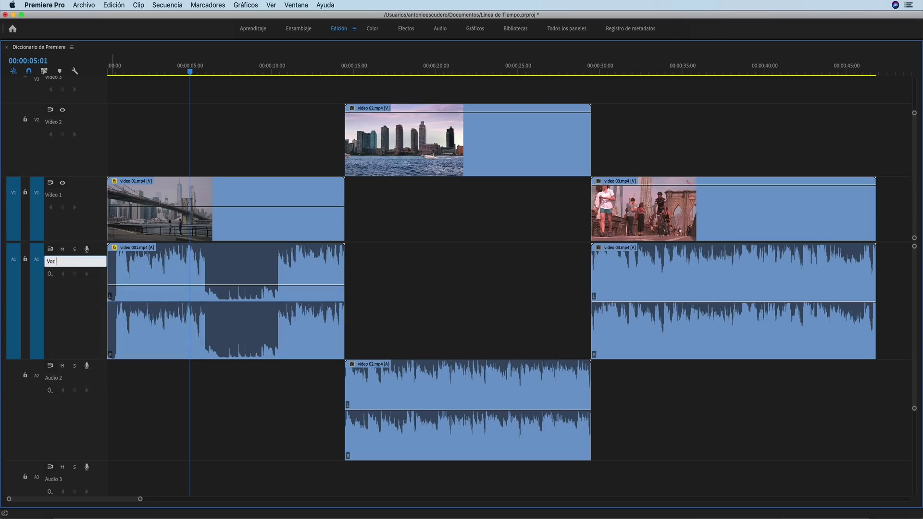
{"action": "key", "text": "Return"}
Step: Rename the Audio 2 track to 'Banda Sonora'
{"action": "right_click", "coordinate": [58, 379]}
{"action": "left_click", "coordinate": [96, 384]}
{"action": "type", "text": "Banda Sonora"}
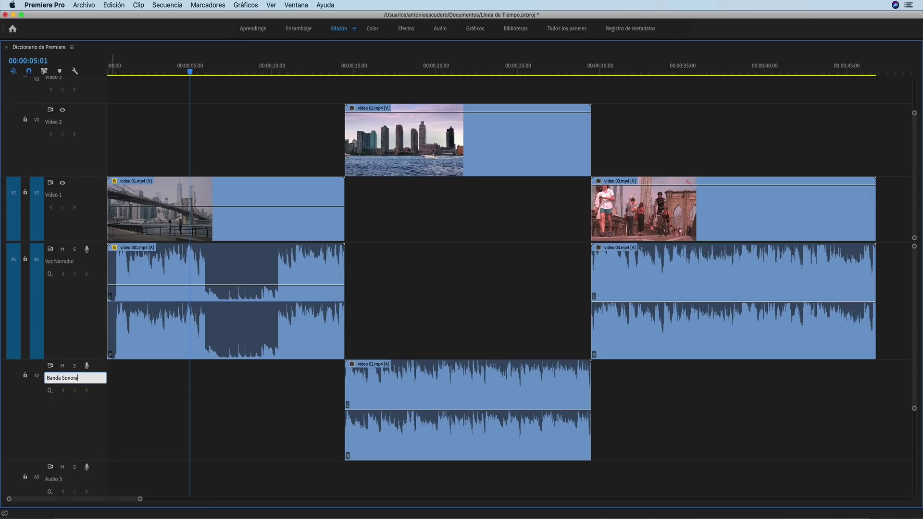
{"action": "key", "text": "Return"}
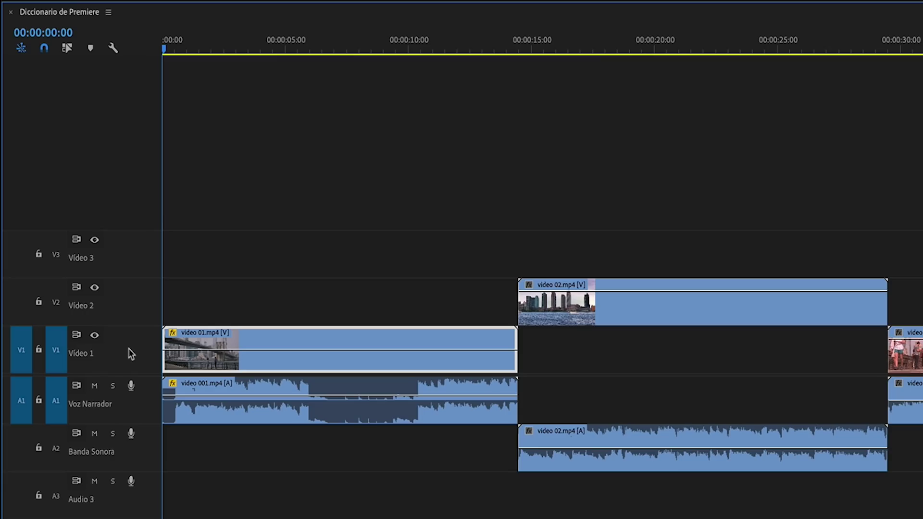
Step: Drag video 02.mp4 above Video 3 to create Video 4, then add a Video 5 track
{"action": "left_click_drag", "start_coordinate": [620, 281], "coordinate": [626, 203]}
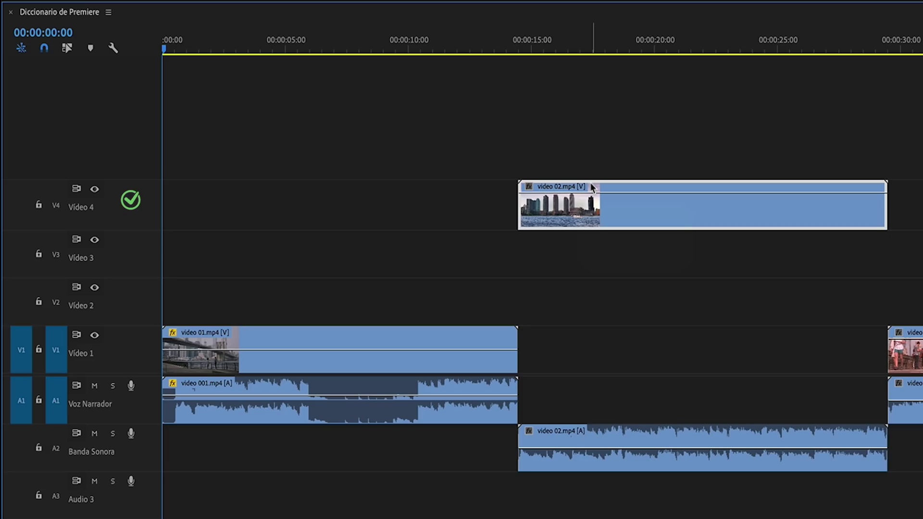
{"action": "right_click", "coordinate": [140, 208]}
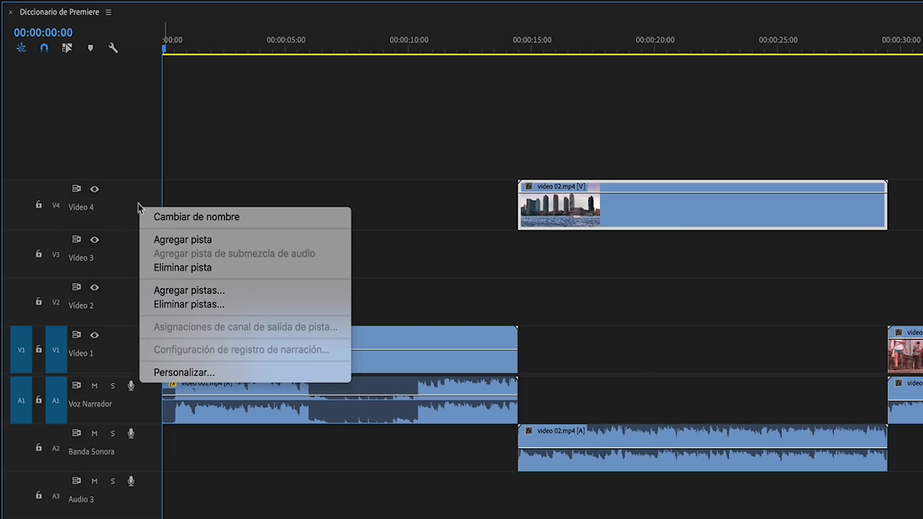
{"action": "left_click", "coordinate": [207, 243]}
{"action": "left_click_drag", "start_coordinate": [140, 161], "coordinate": [141, 135]}
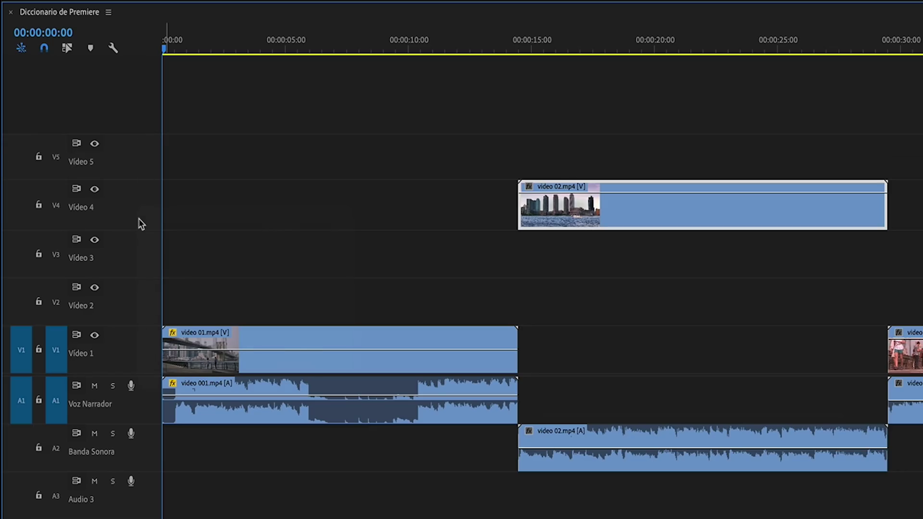
Step: Delete the Video 5 and Video 4 tracks
{"action": "right_click", "coordinate": [133, 163]}
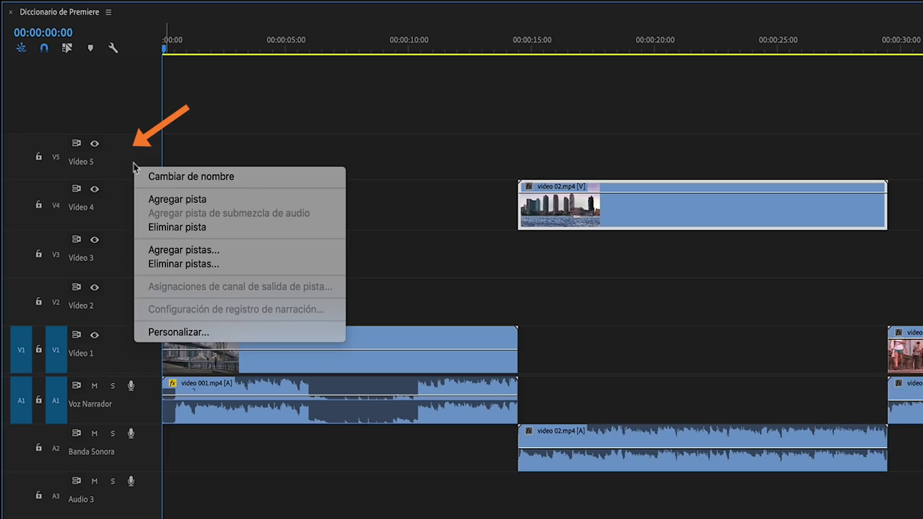
{"action": "left_click", "coordinate": [178, 230]}
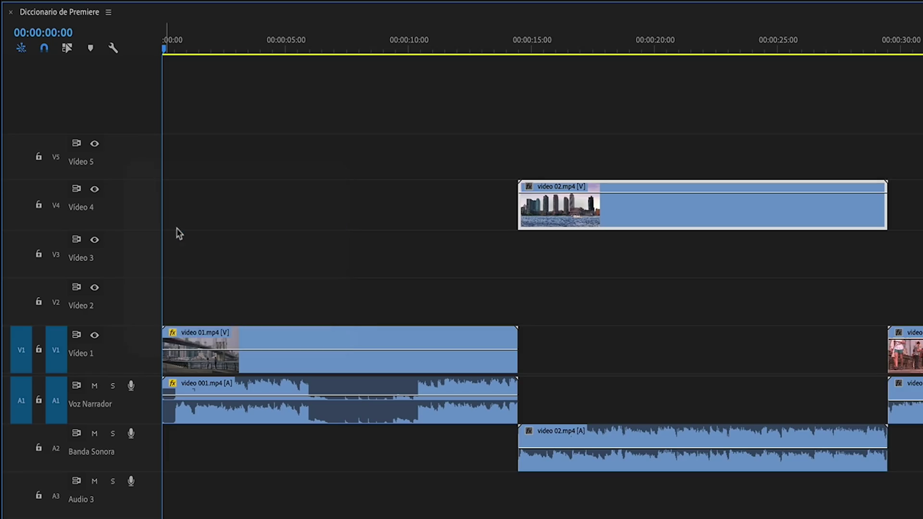
{"action": "right_click", "coordinate": [135, 209]}
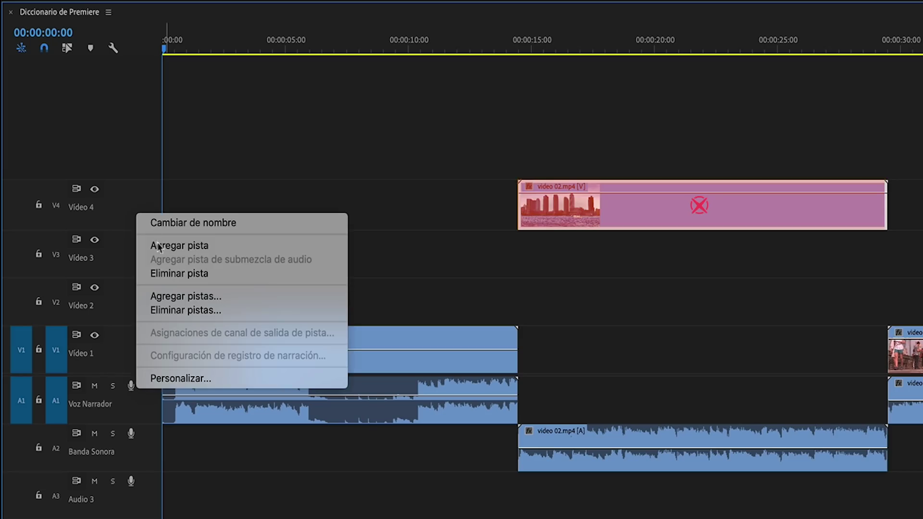
{"action": "left_click", "coordinate": [190, 275]}
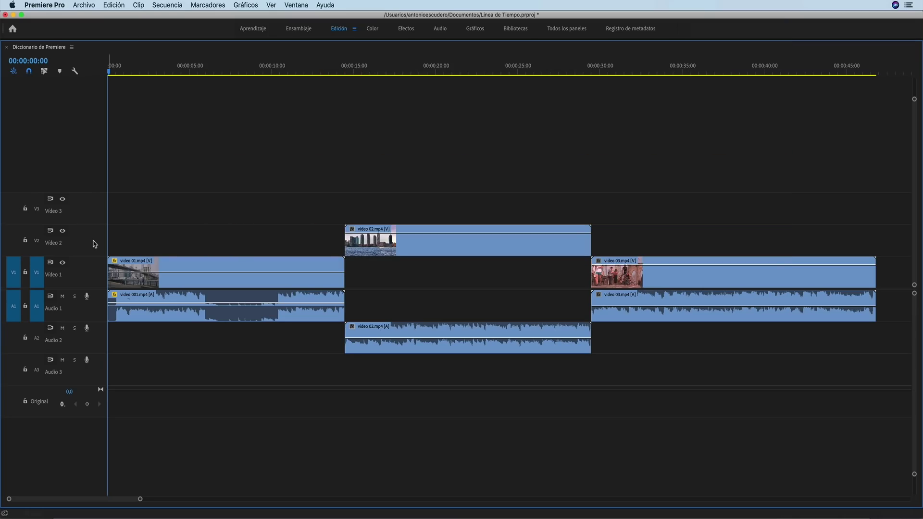
Step: Add 2 video tracks placed after Vídeo 1 via the Agregar pistas dialog
{"action": "right_click", "coordinate": [95, 244]}
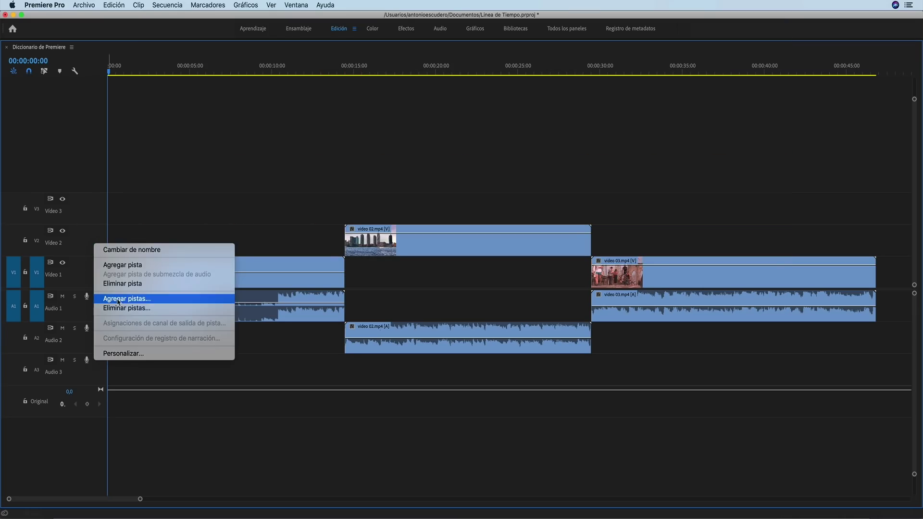
{"action": "left_click", "coordinate": [122, 301]}
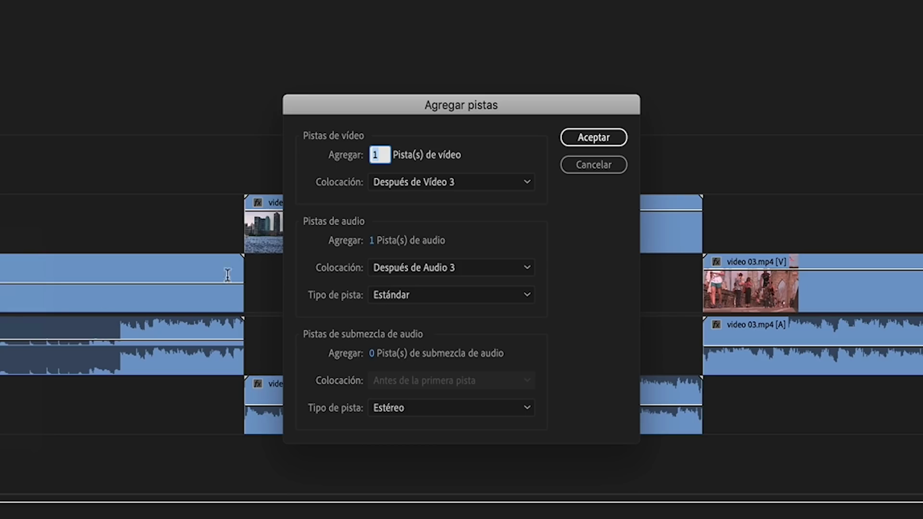
{"action": "type", "text": "2"}
{"action": "left_click", "coordinate": [477, 157]}
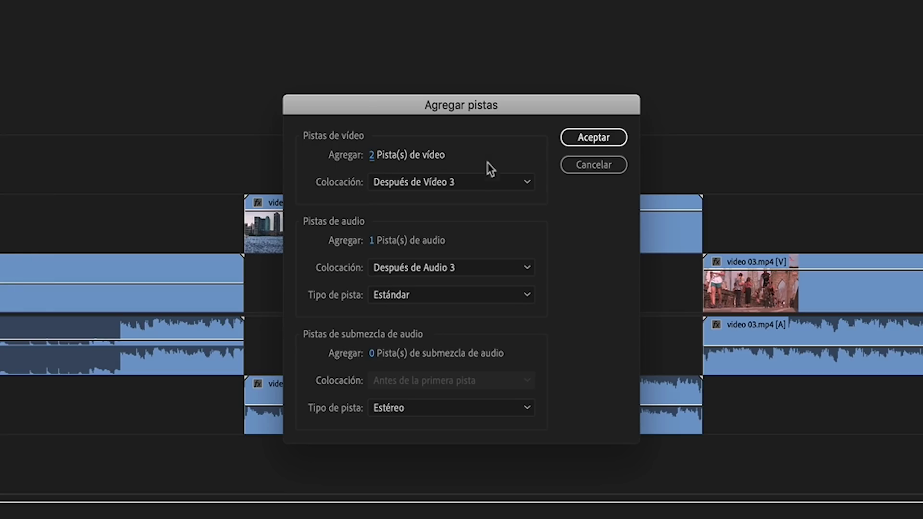
{"action": "left_click", "coordinate": [494, 181]}
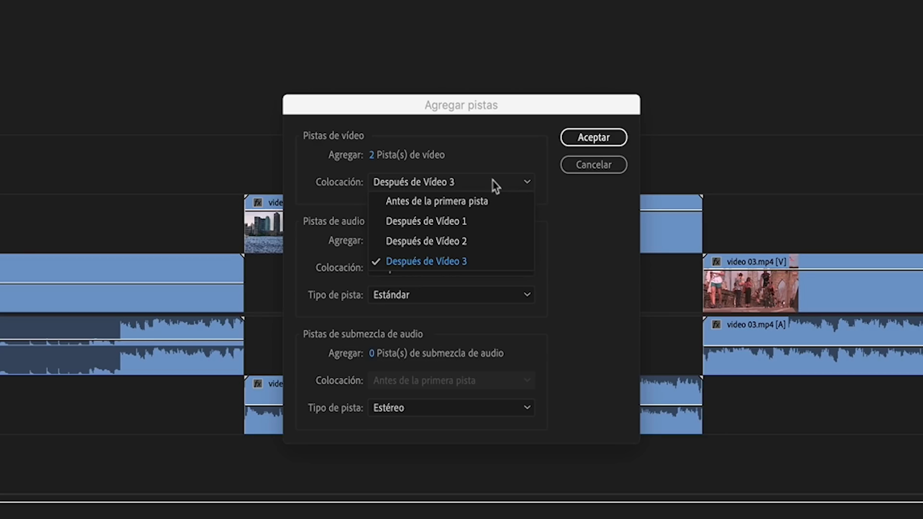
{"action": "left_click", "coordinate": [463, 221]}
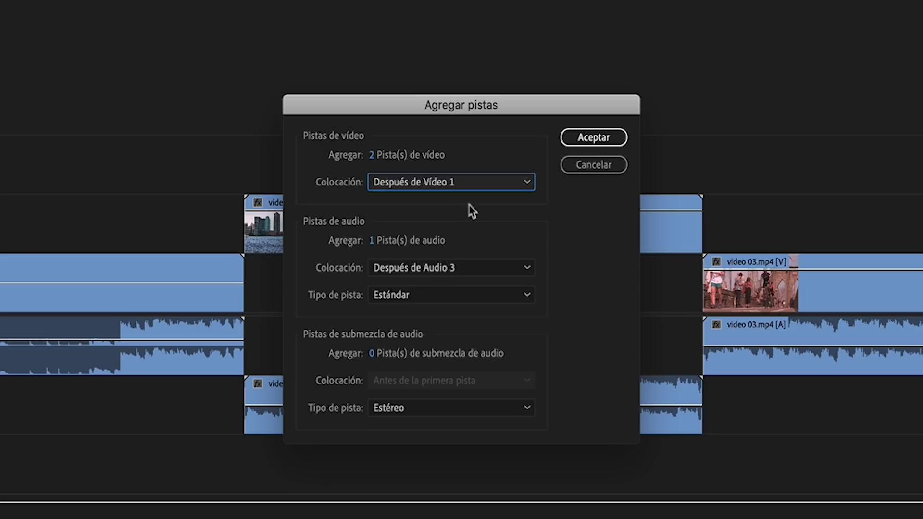
Step: Add 2 Estándar audio tracks placed before the first track, and confirm
{"action": "left_click", "coordinate": [373, 240]}
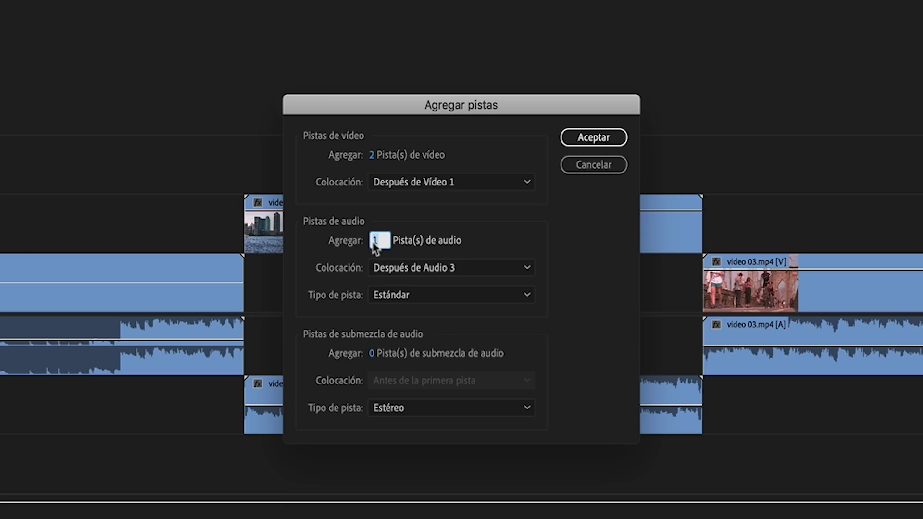
{"action": "type", "text": "2"}
{"action": "left_click", "coordinate": [507, 239]}
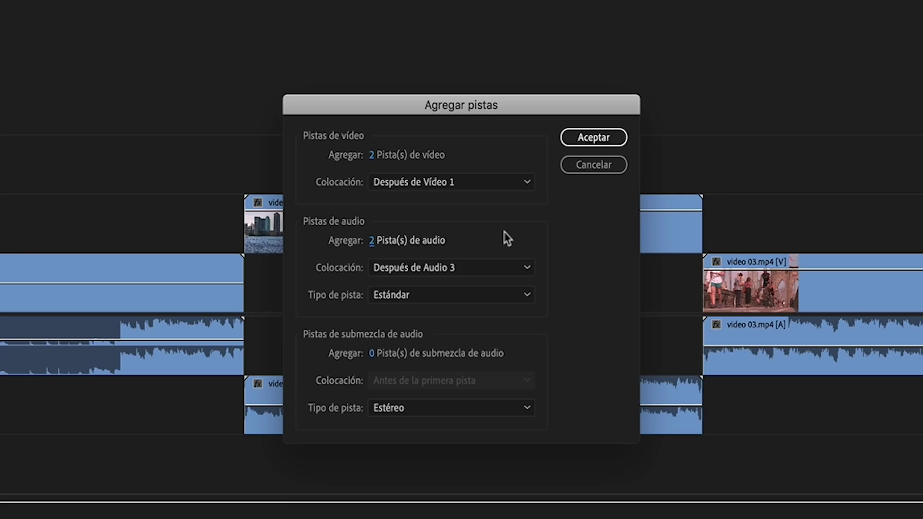
{"action": "left_click", "coordinate": [523, 267]}
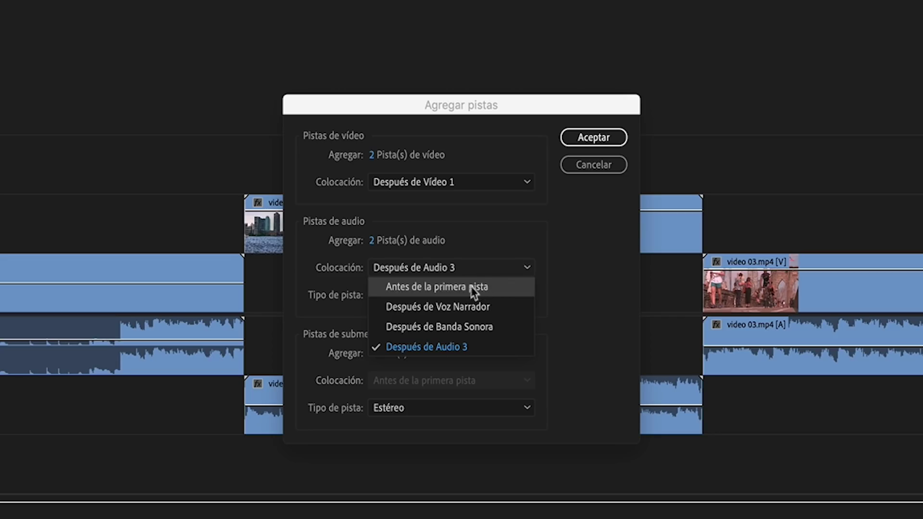
{"action": "left_click", "coordinate": [485, 288]}
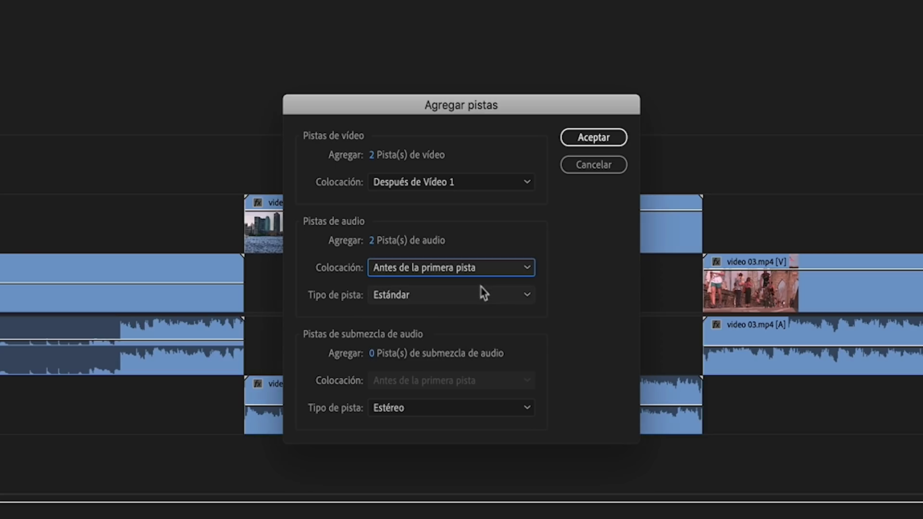
{"action": "left_click", "coordinate": [517, 301]}
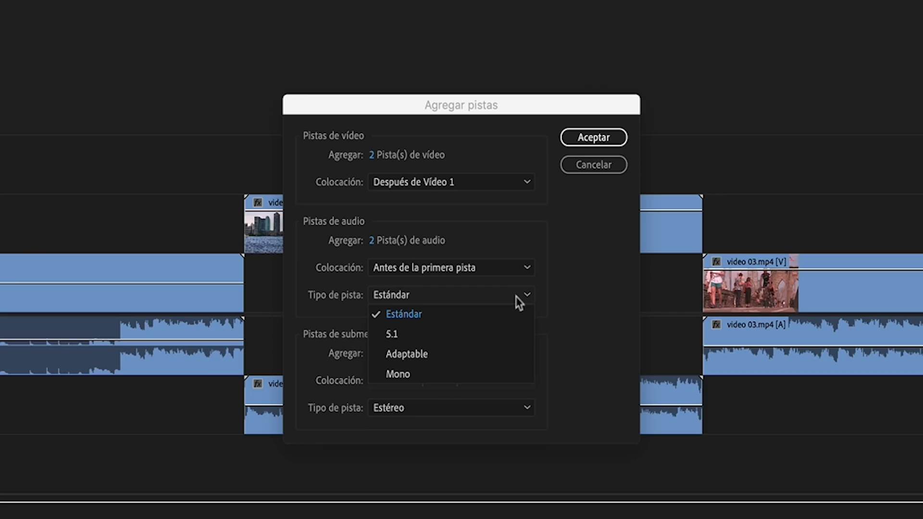
{"action": "left_click", "coordinate": [457, 315]}
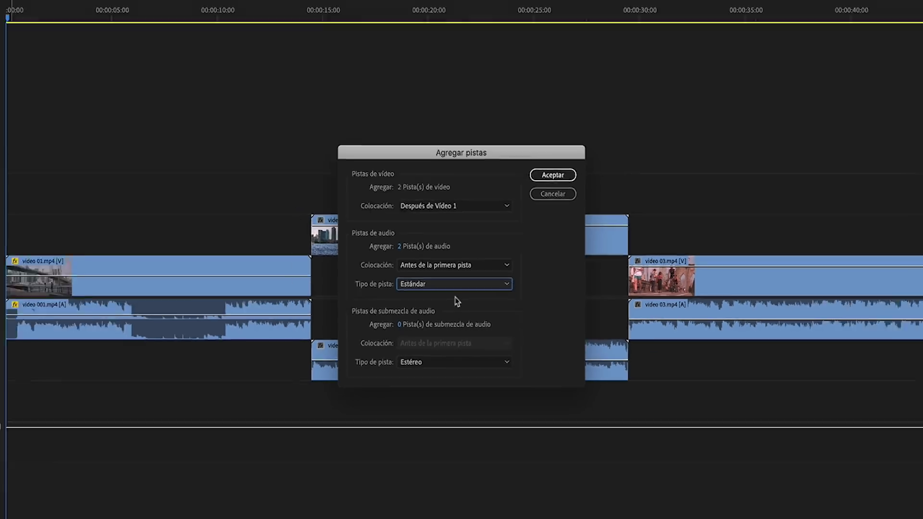
{"action": "left_click", "coordinate": [552, 175]}
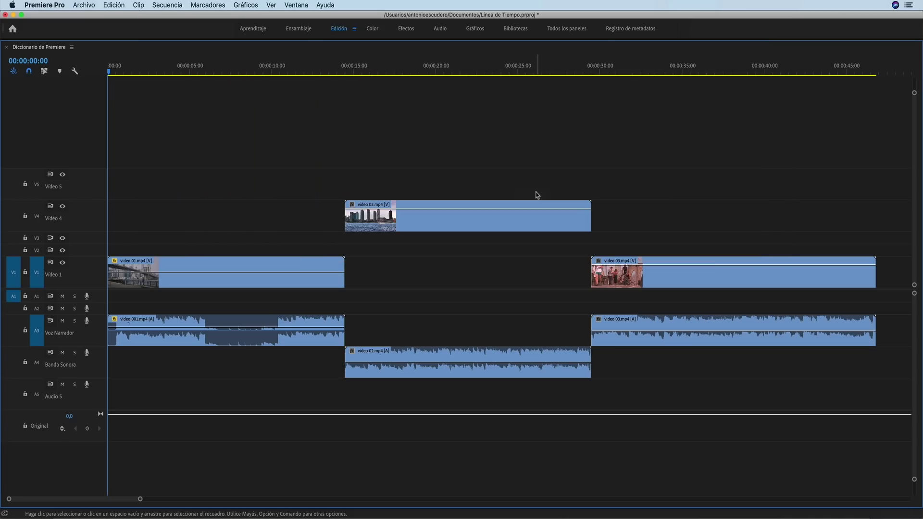
Step: Show the Barra del área de trabajo and span it from 00:00:15 to video 02's end
{"action": "left_click", "coordinate": [71, 47]}
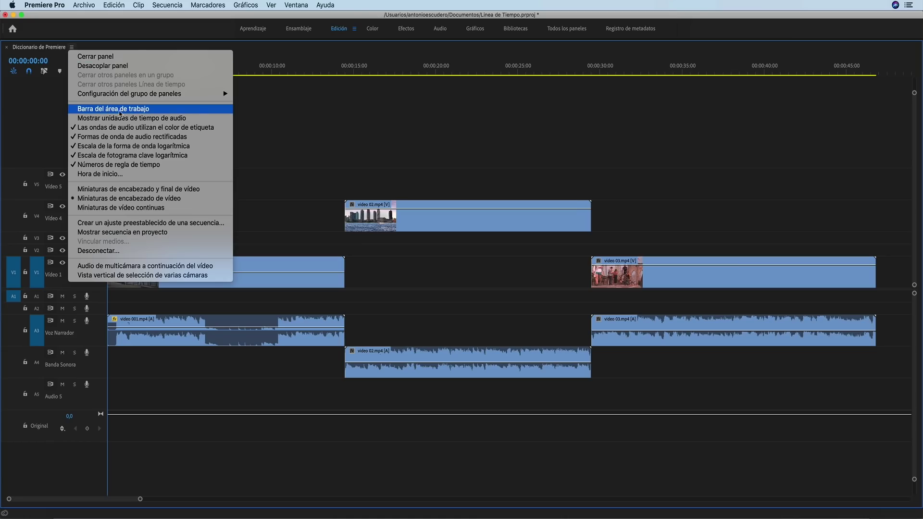
{"action": "left_click", "coordinate": [118, 109]}
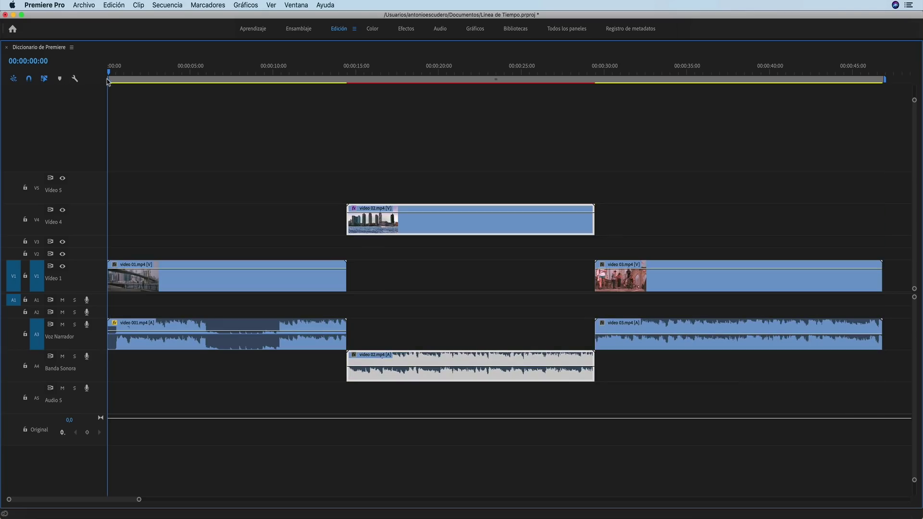
{"action": "left_click_drag", "start_coordinate": [109, 80], "coordinate": [344, 103]}
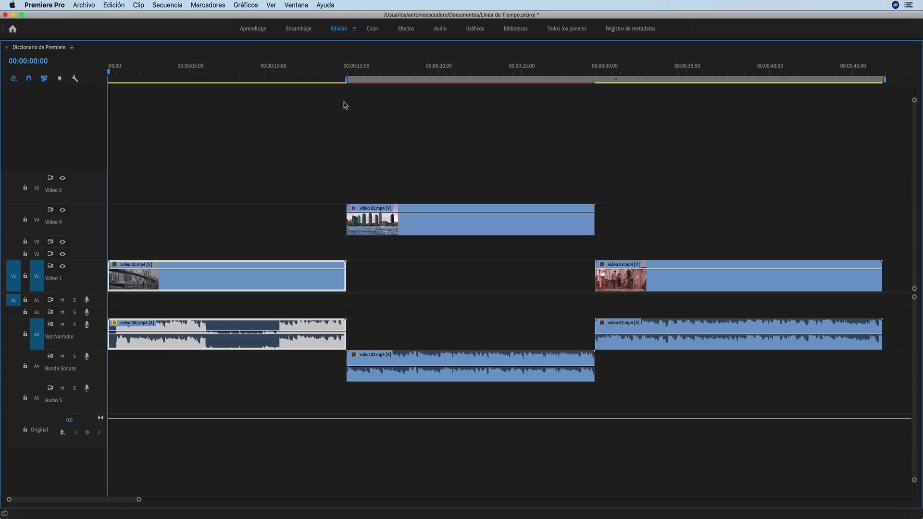
{"action": "left_click_drag", "start_coordinate": [884, 79], "coordinate": [601, 128]}
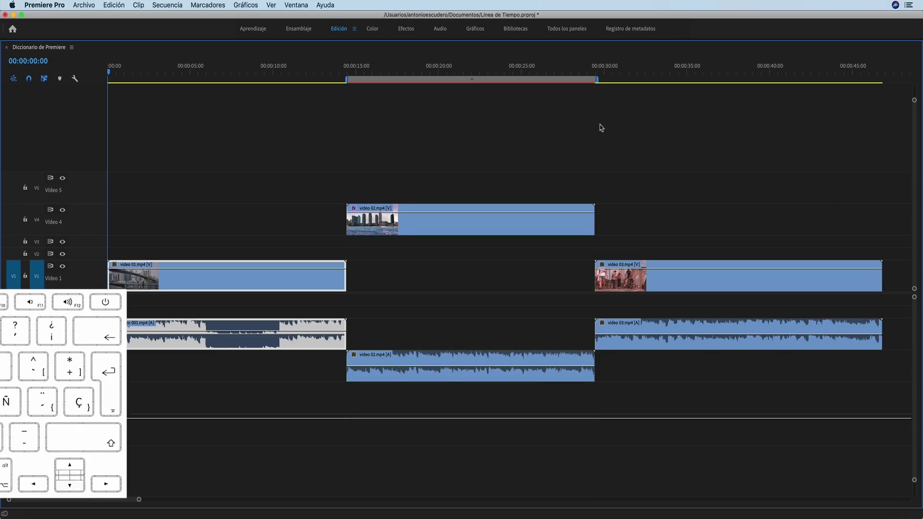
Step: Render the work area, play it back, stop, then extend the work area to sequence start
{"action": "key", "text": "Return"}
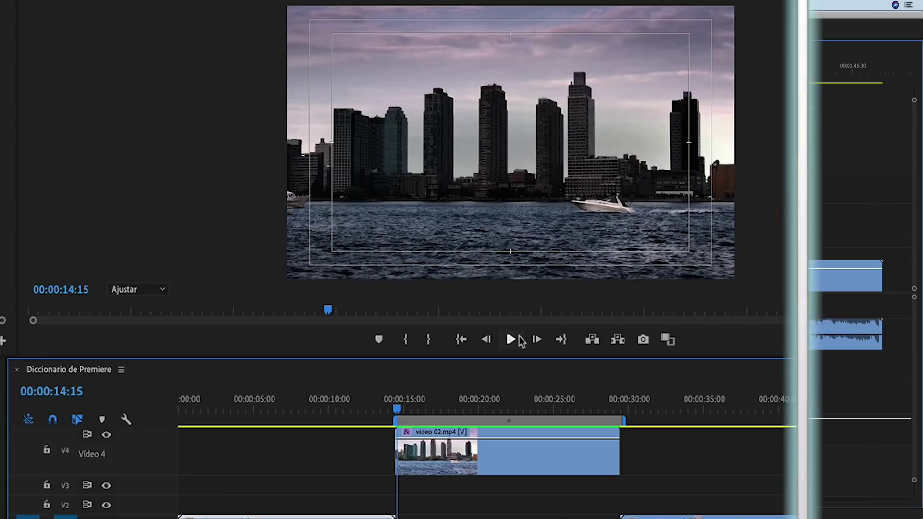
{"action": "left_click", "coordinate": [511, 340]}
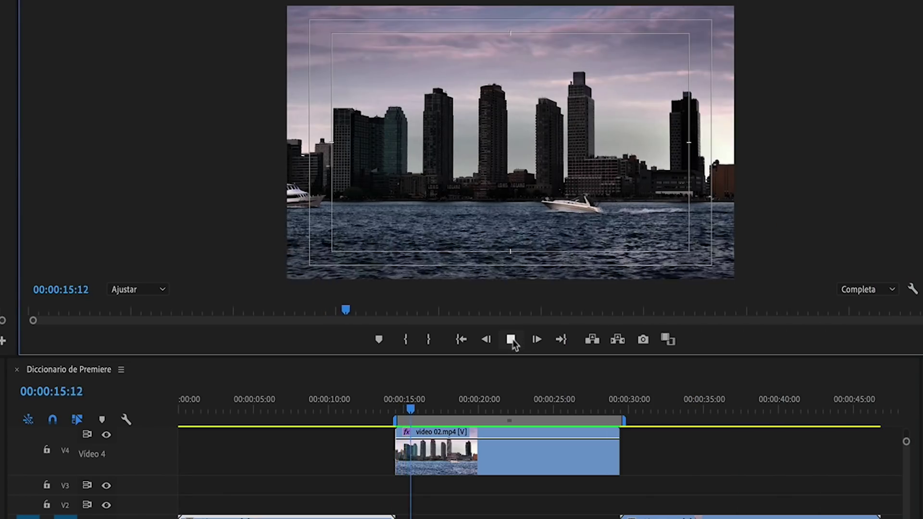
{"action": "left_click", "coordinate": [511, 340]}
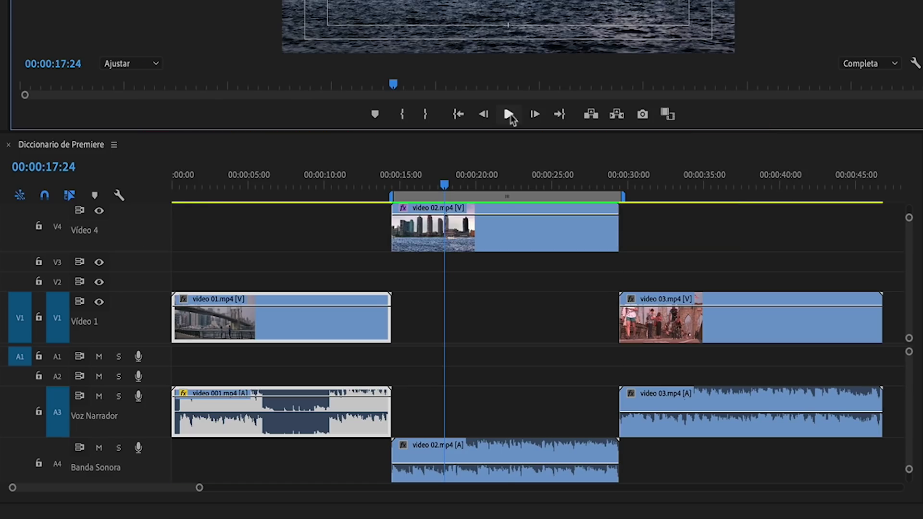
{"action": "left_click_drag", "start_coordinate": [389, 206], "coordinate": [145, 206]}
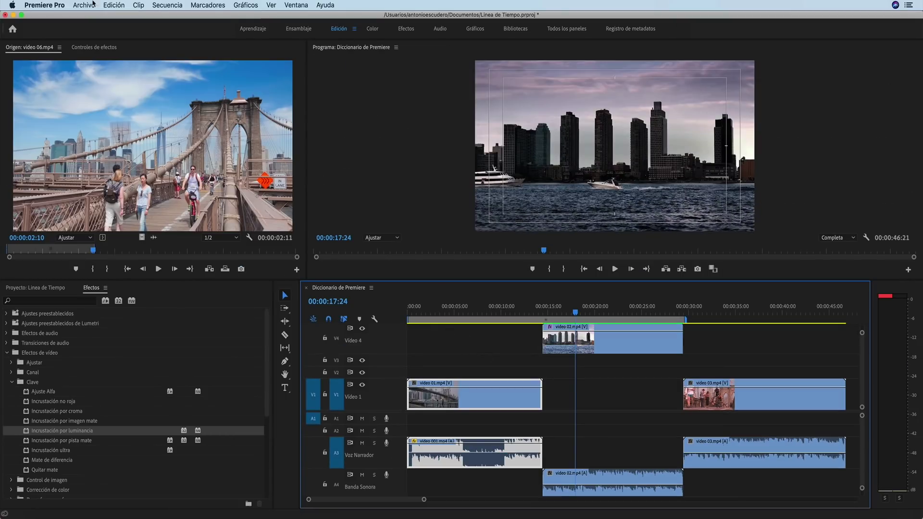
Step: Export the Entorno de trabajo range as H.264 to Diccionario de Premiere_1.mp4
{"action": "left_click", "coordinate": [93, 3]}
{"action": "mouse_move", "coordinate": [120, 259]}
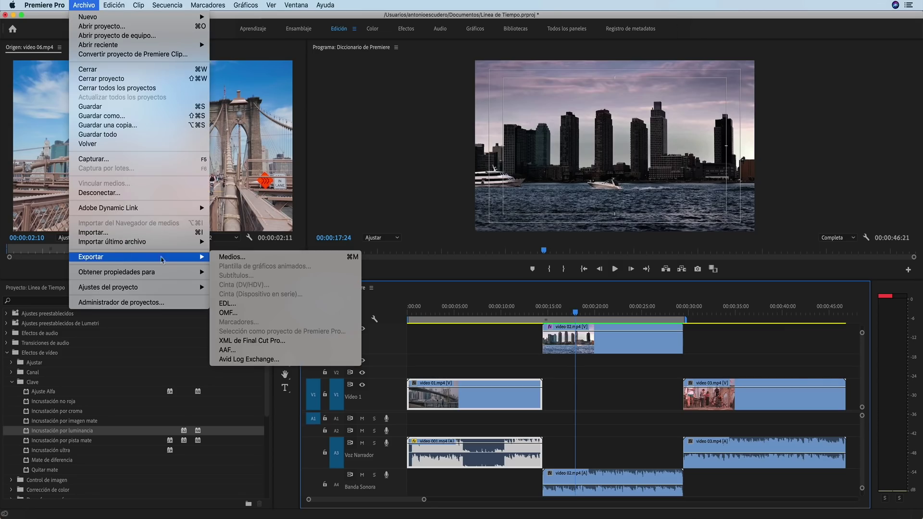
{"action": "left_click", "coordinate": [231, 256]}
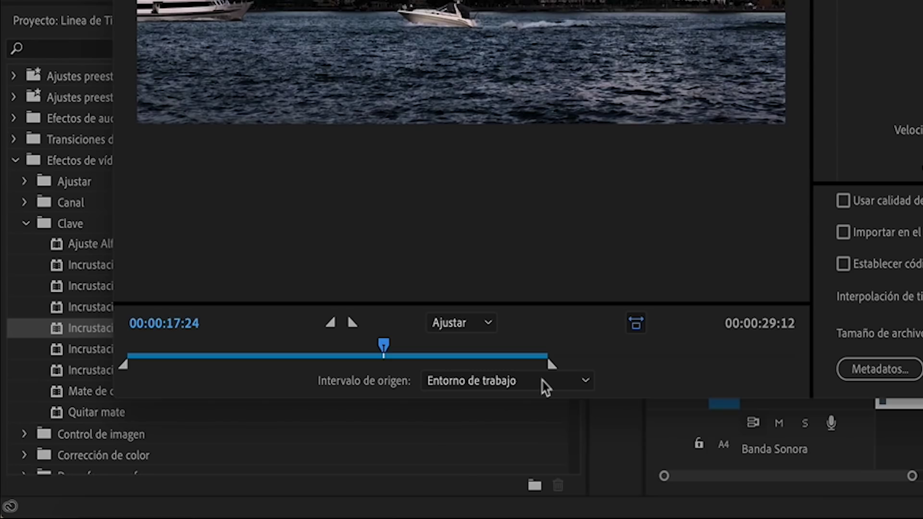
{"action": "left_click", "coordinate": [254, 455]}
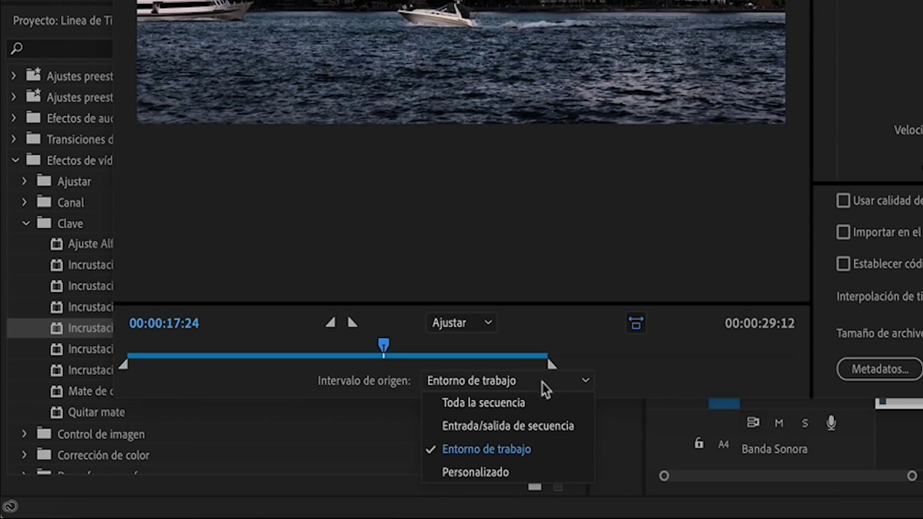
{"action": "left_click", "coordinate": [502, 456]}
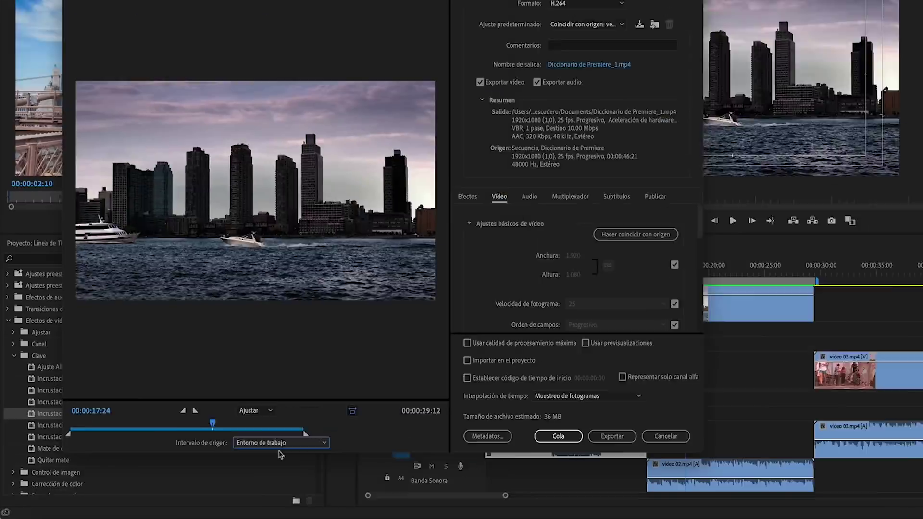
{"action": "left_click", "coordinate": [513, 451]}
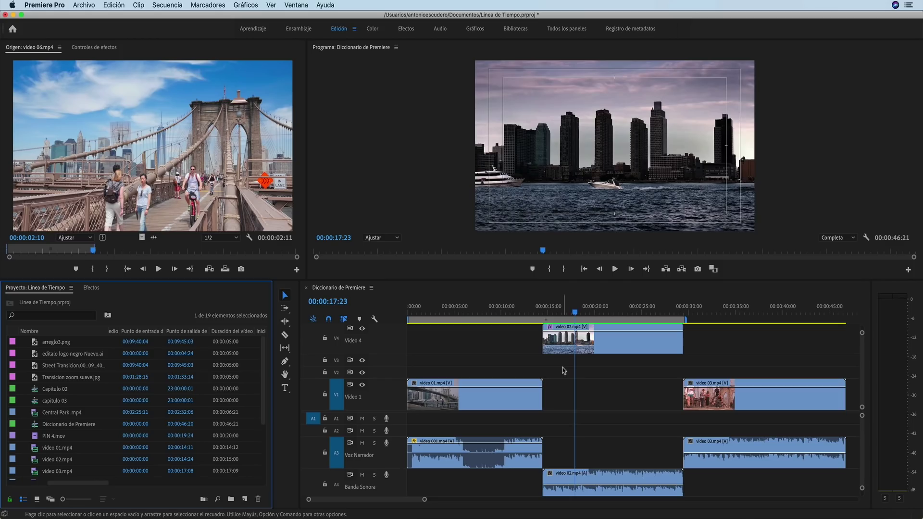
Step: Select the Diccionario de Premiere sequence and save preset 'Diccionario de Premiere Ajustes de Secuencia'
{"action": "left_click", "coordinate": [371, 288]}
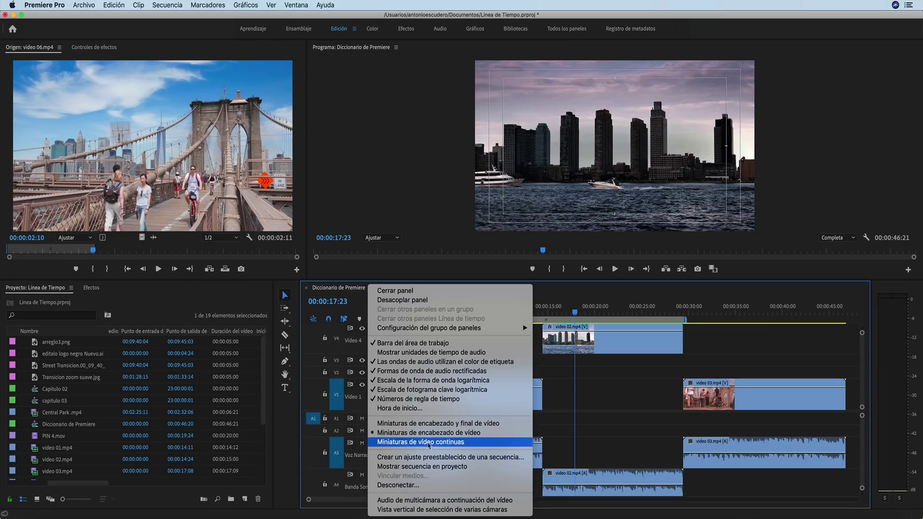
{"action": "left_click", "coordinate": [439, 466]}
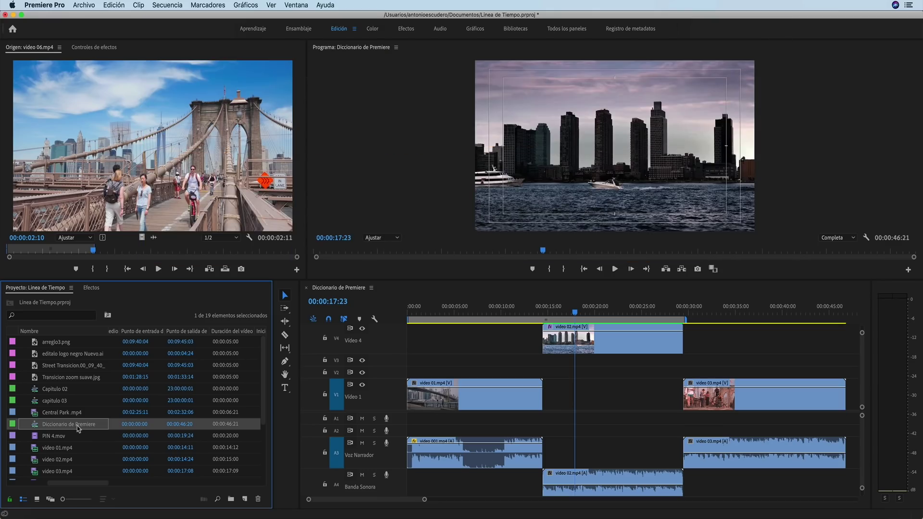
{"action": "left_click", "coordinate": [372, 288]}
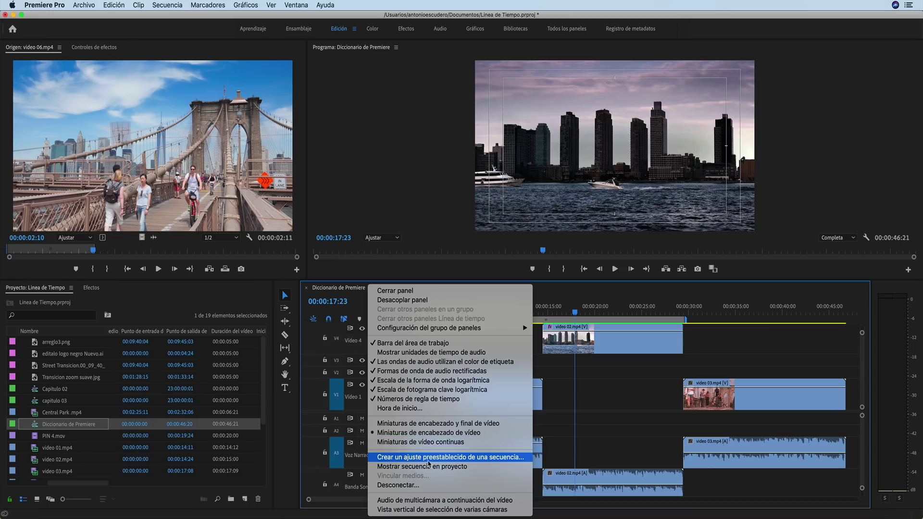
{"action": "left_click", "coordinate": [435, 460]}
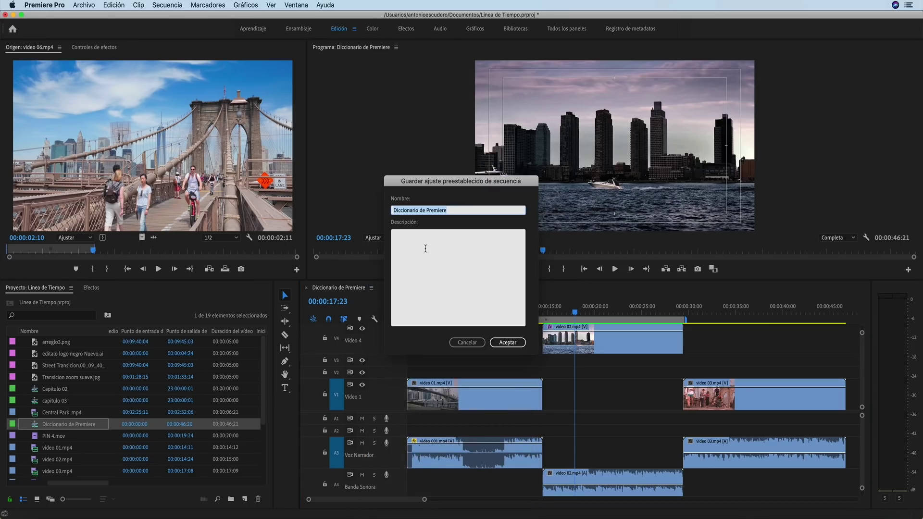
{"action": "left_click", "coordinate": [449, 214]}
{"action": "type", "text": "Ajustes de Sec"}
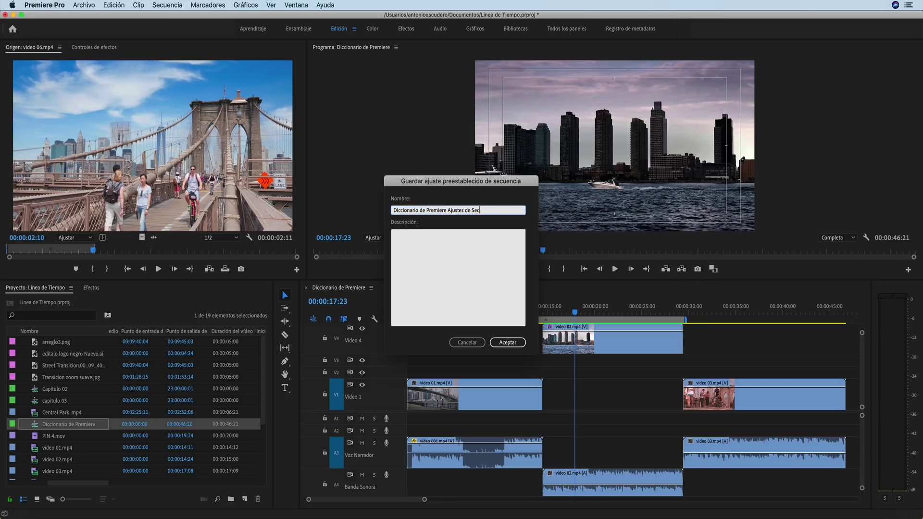
{"action": "left_click", "coordinate": [444, 243]}
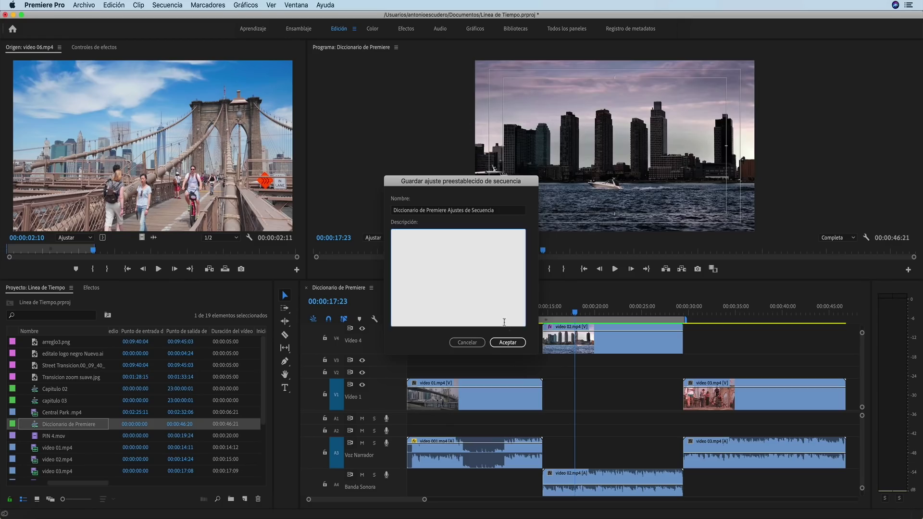
{"action": "left_click", "coordinate": [511, 342]}
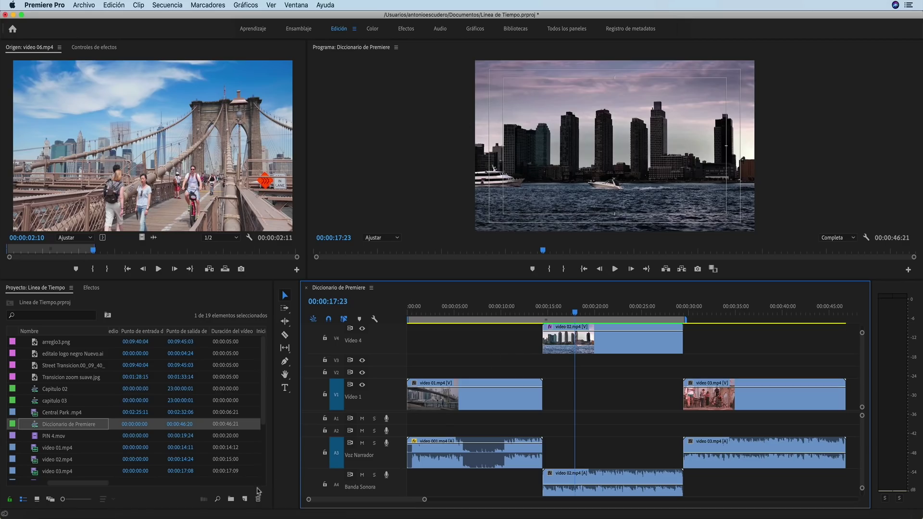
{"action": "left_click", "coordinate": [245, 499]}
Step: In New Sequence, delete the custom 'Diccionario de Premiere Ajustes de Secuencia' preset from Personalizada
{"action": "left_click", "coordinate": [259, 379]}
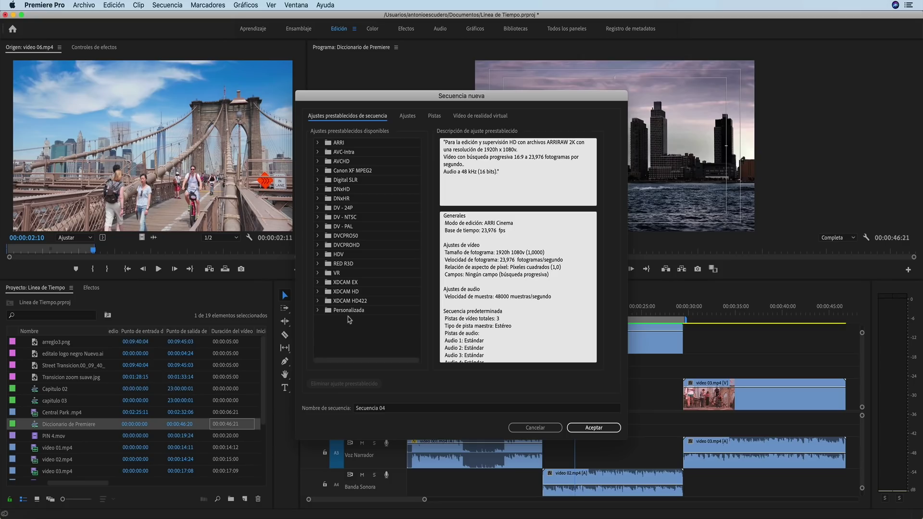
{"action": "left_click", "coordinate": [318, 310]}
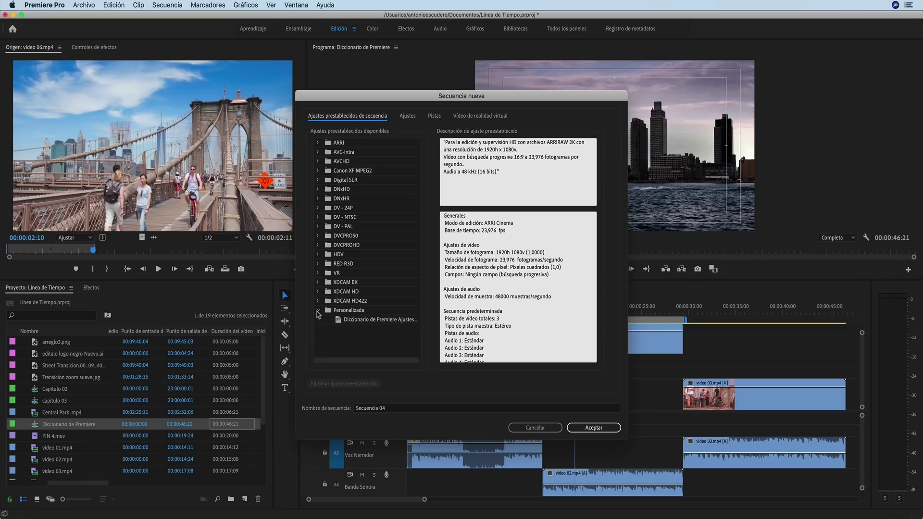
{"action": "left_click", "coordinate": [372, 320]}
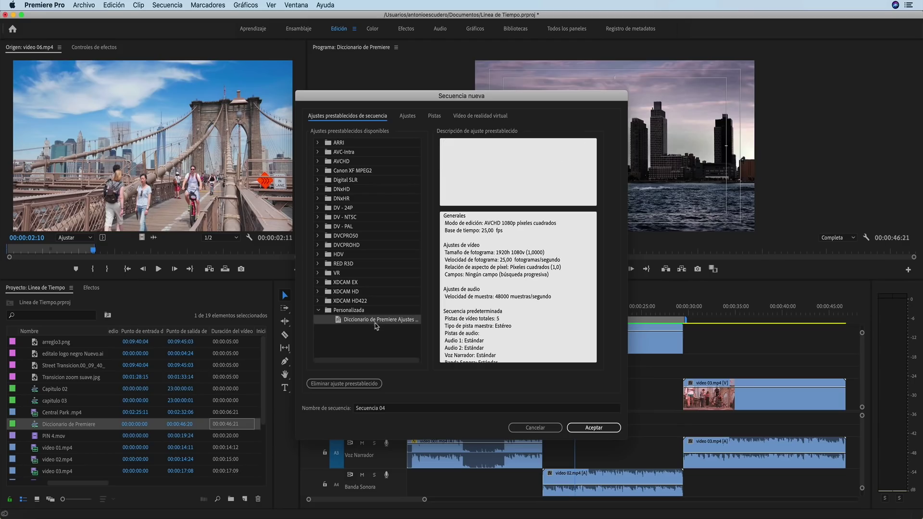
{"action": "left_click", "coordinate": [587, 428]}
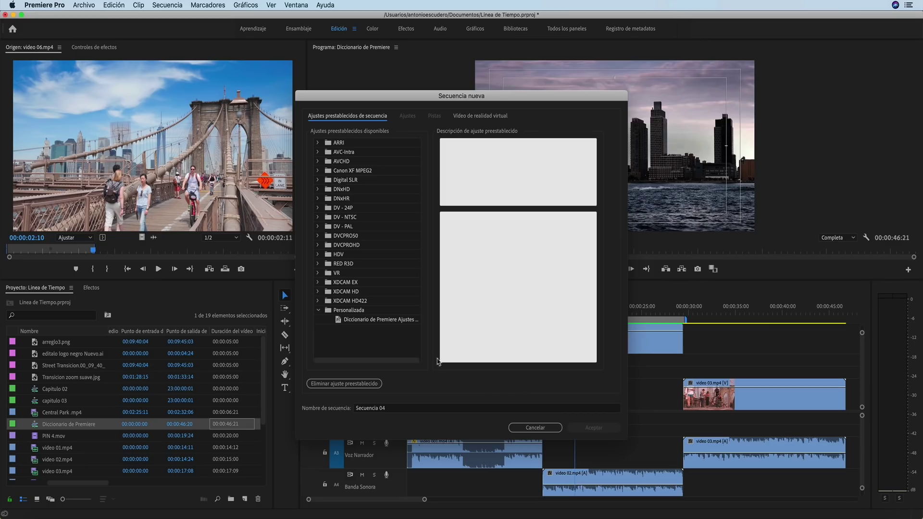
{"action": "left_click", "coordinate": [377, 322]}
{"action": "left_click", "coordinate": [345, 384]}
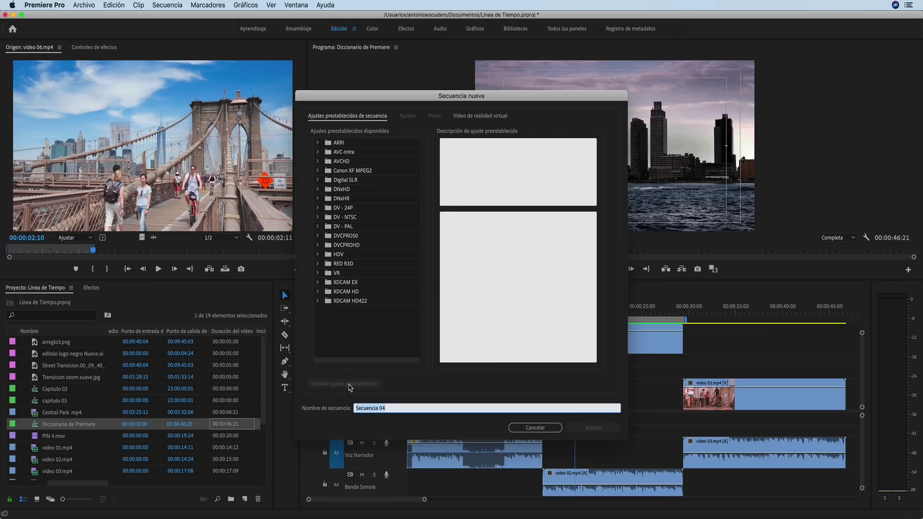